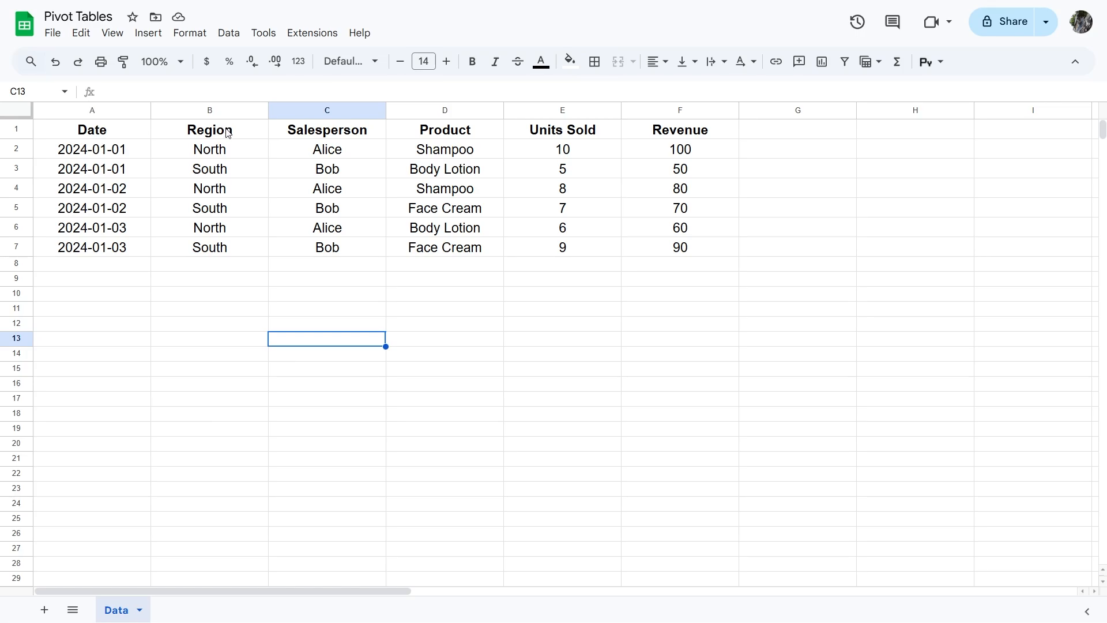
pyautogui.click(348, 131)
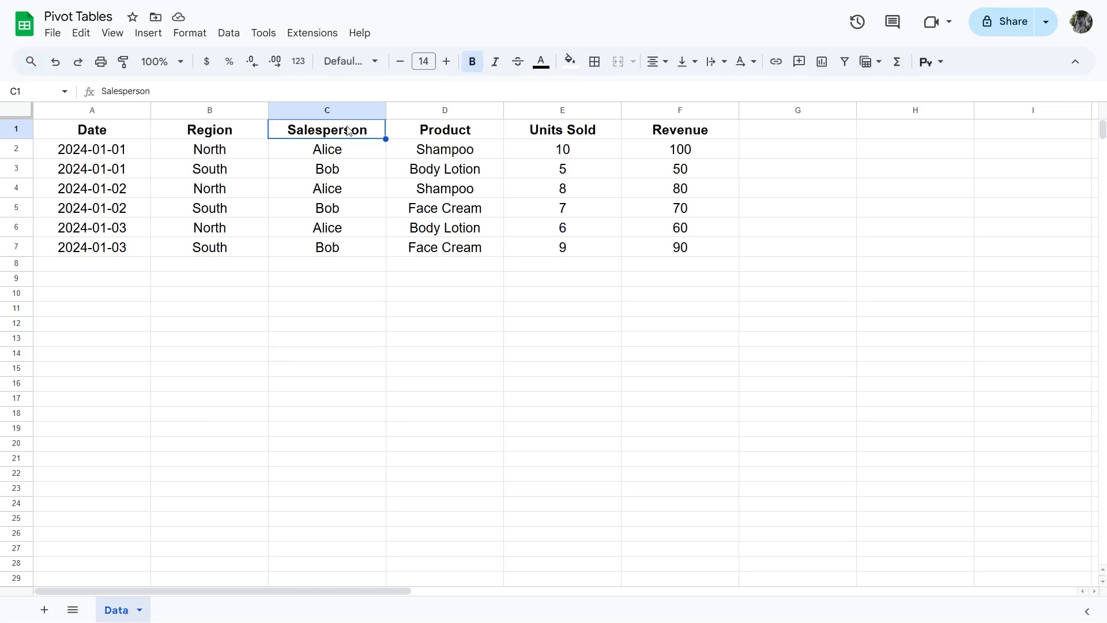
pyautogui.click(398, 132)
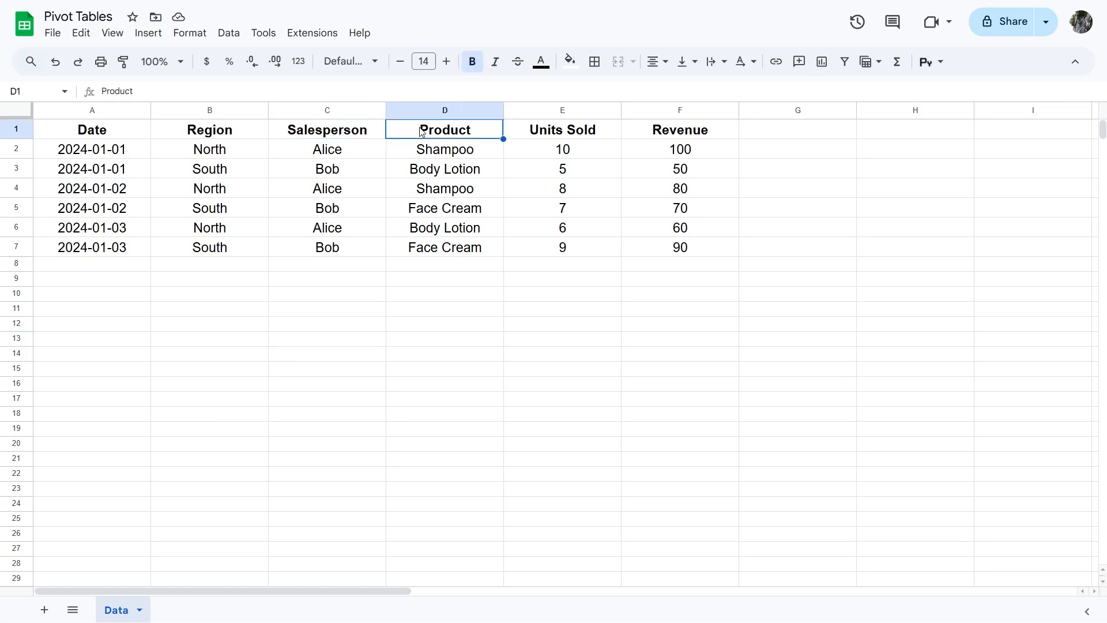
pyautogui.click(583, 137)
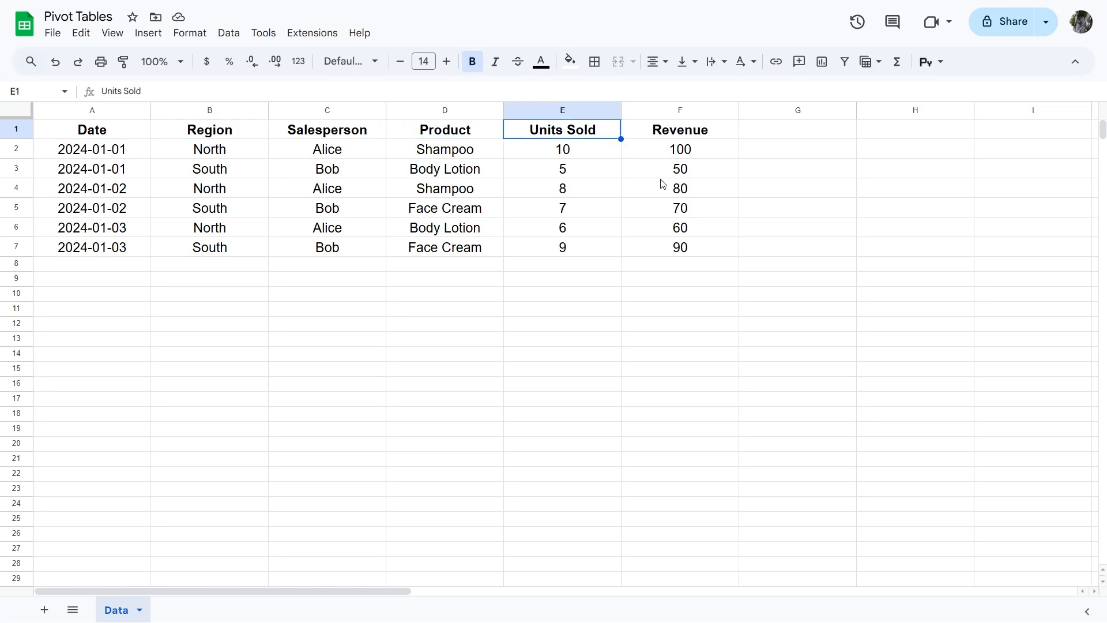
pyautogui.click(687, 135)
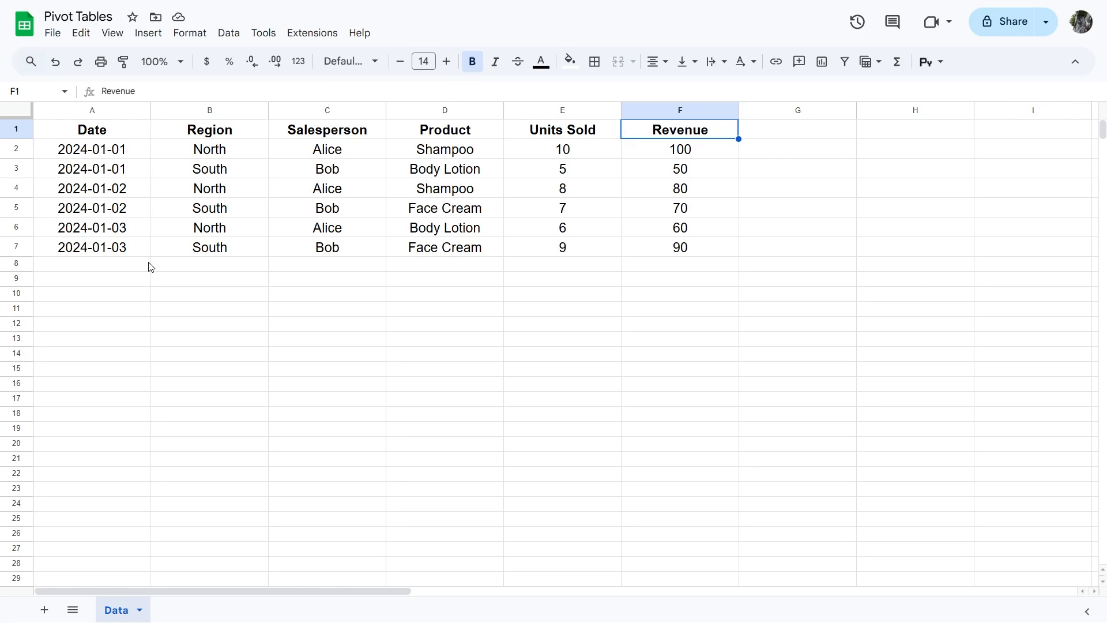
# Create a pivot table from the data range A1:F7 on a new sheet.
pyautogui.moveTo(131, 131); pyautogui.dragTo(676, 250)
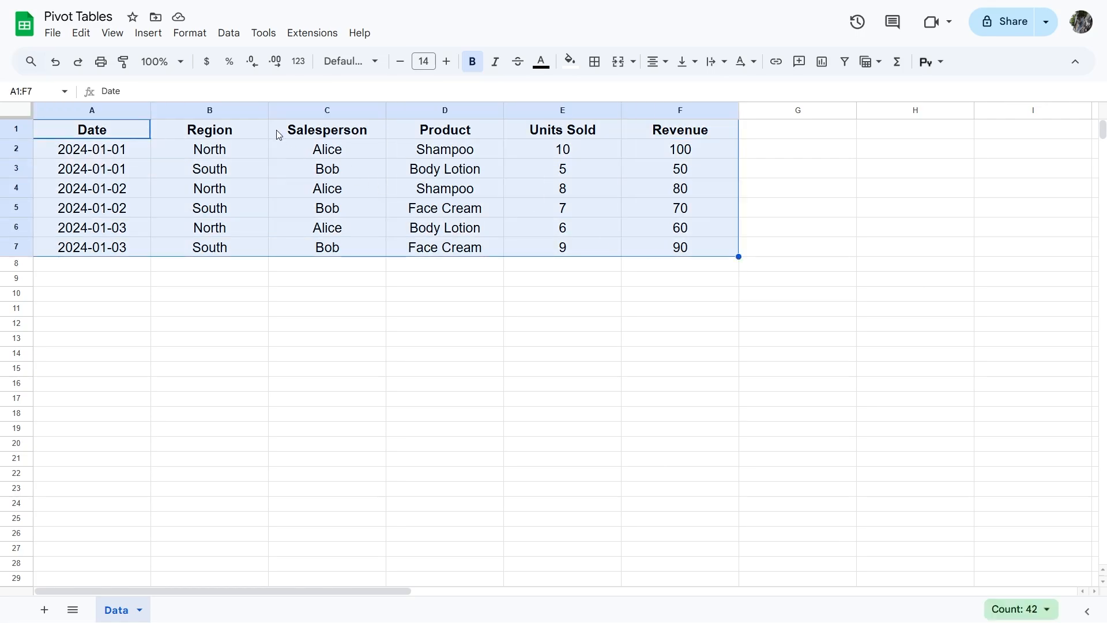
pyautogui.click(151, 35)
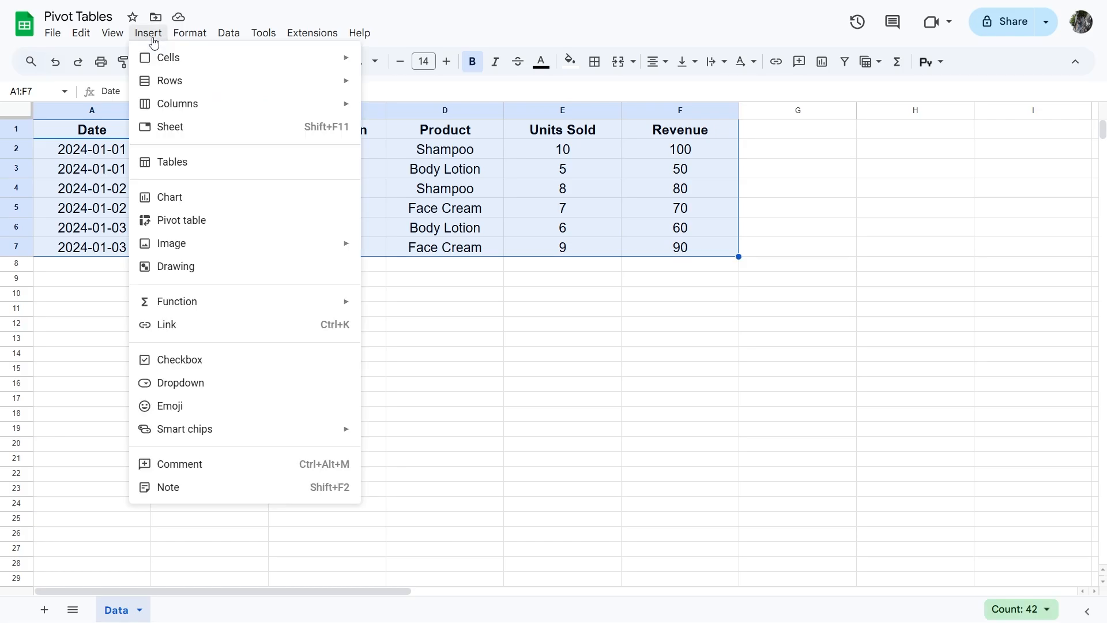
pyautogui.click(184, 221)
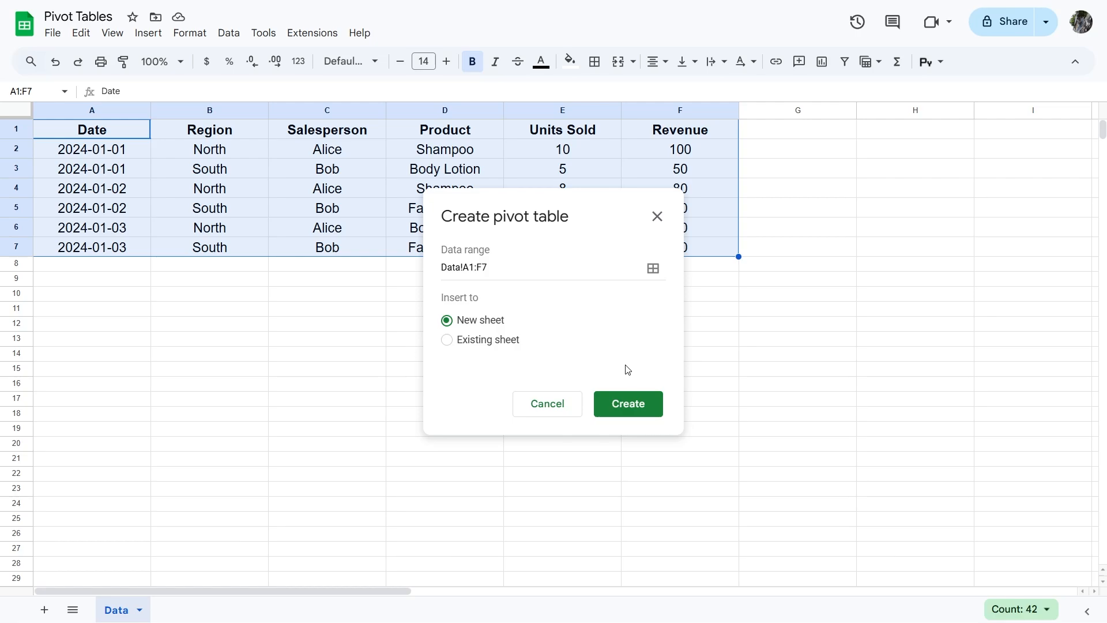
pyautogui.click(651, 411)
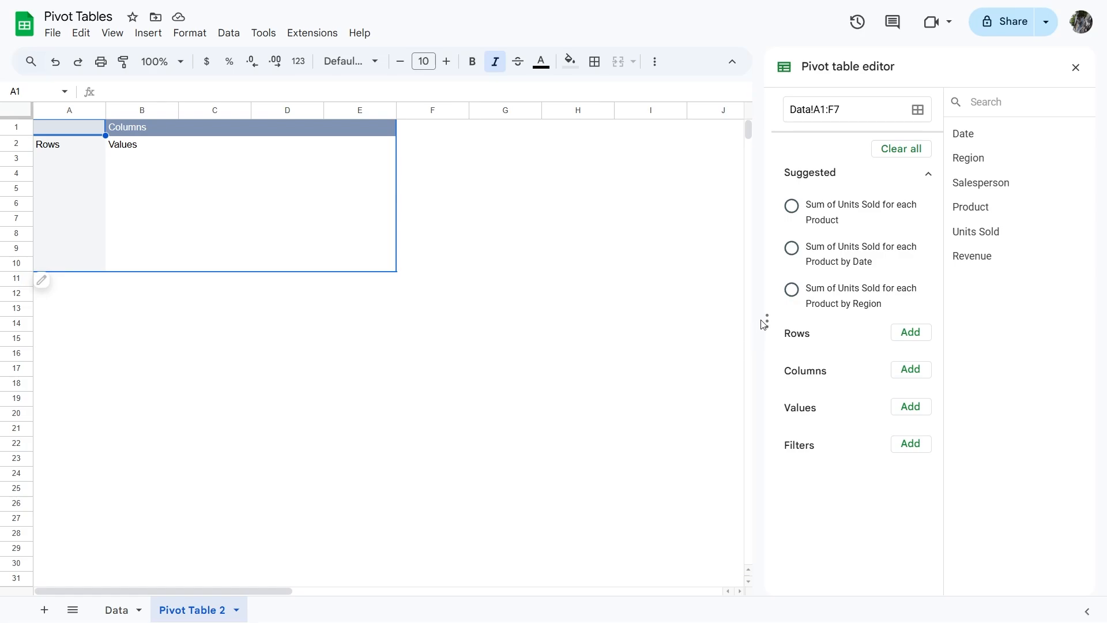
# Widen the pivot table editor and set up the table with Product as rows and Revenue as values.
pyautogui.moveTo(759, 320); pyautogui.dragTo(675, 318)
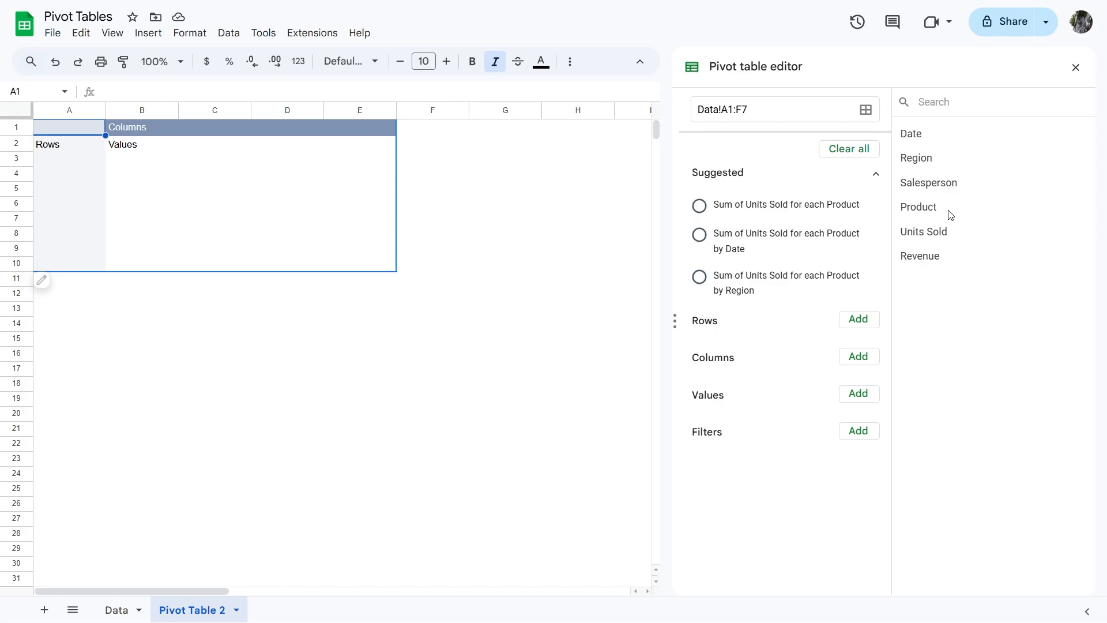
pyautogui.moveTo(938, 208); pyautogui.dragTo(748, 329)
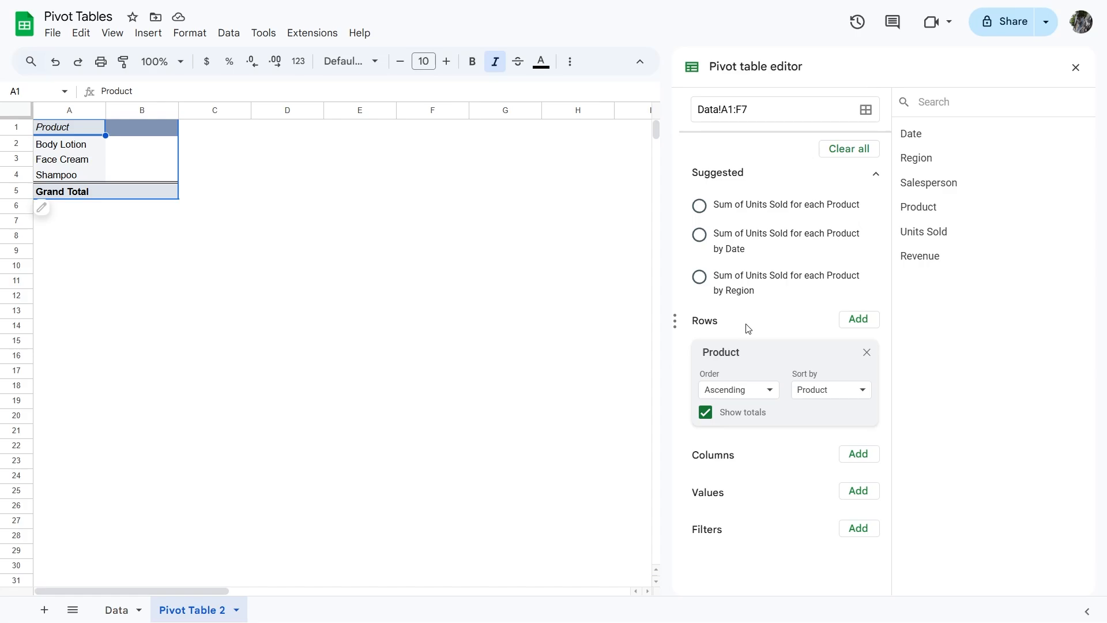
pyautogui.click(865, 492)
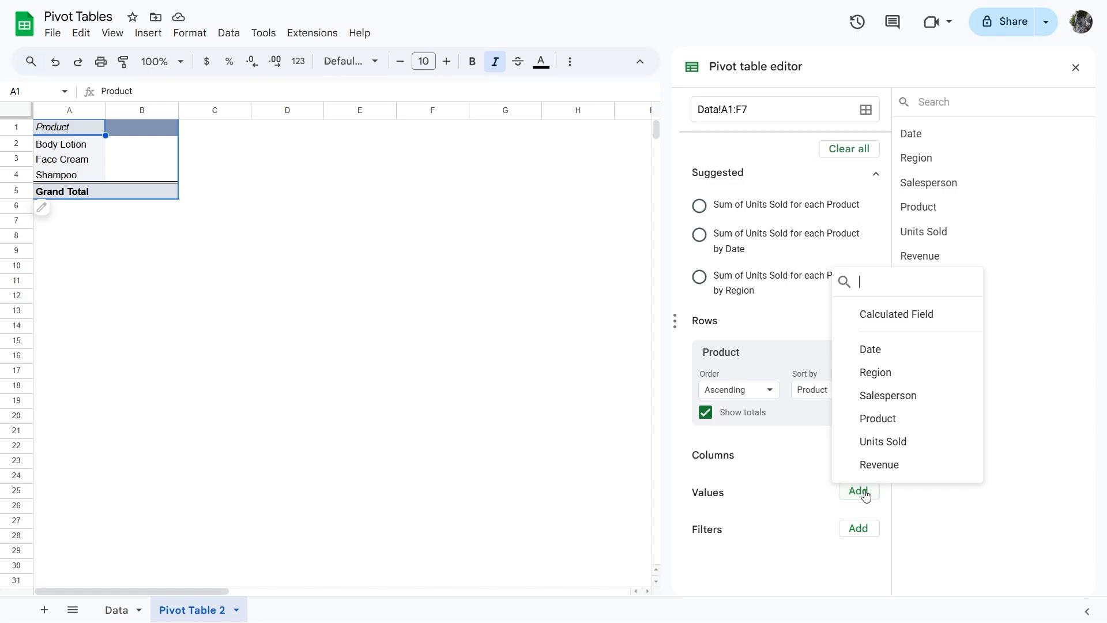
pyautogui.click(917, 469)
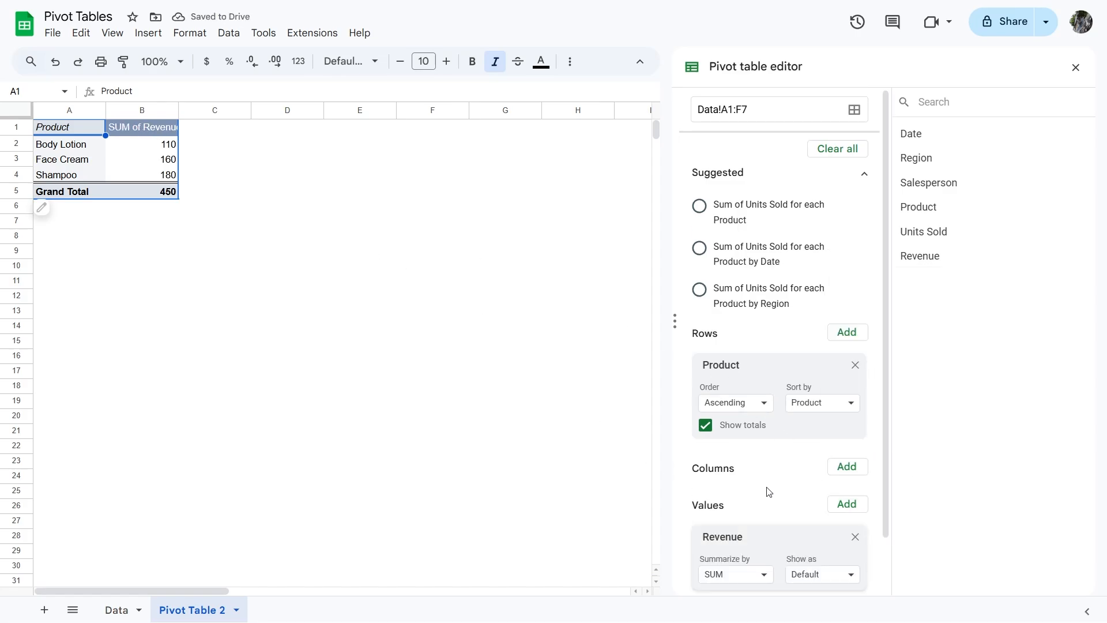
# Add Salesperson to the pivot table rows and place it above Product.
pyautogui.scroll(-1, 880, 467)
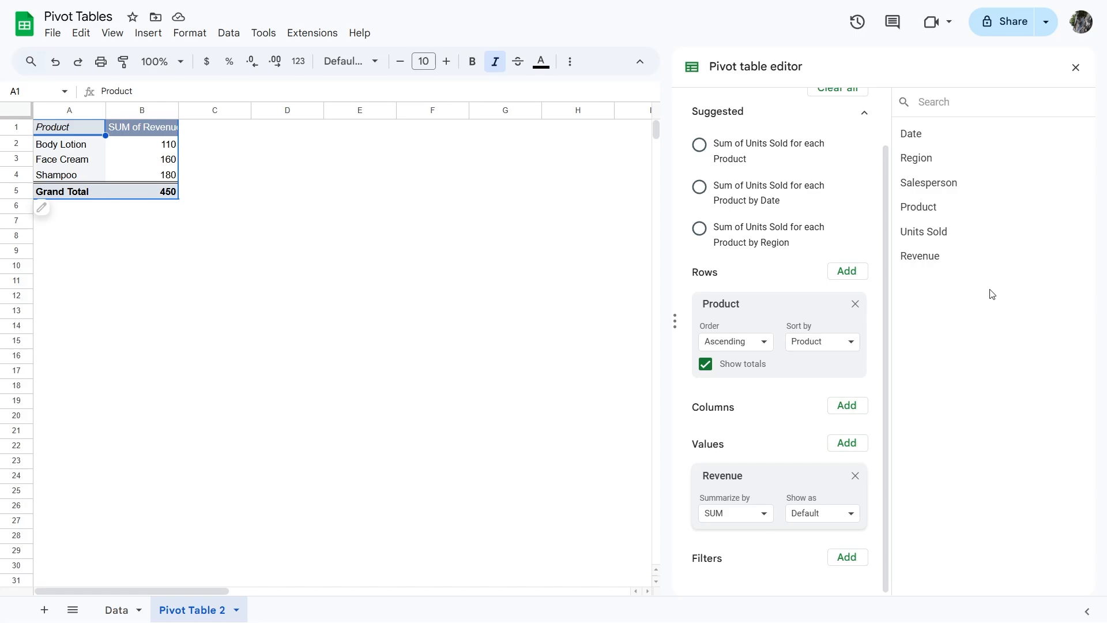
pyautogui.moveTo(929, 183); pyautogui.dragTo(755, 393)
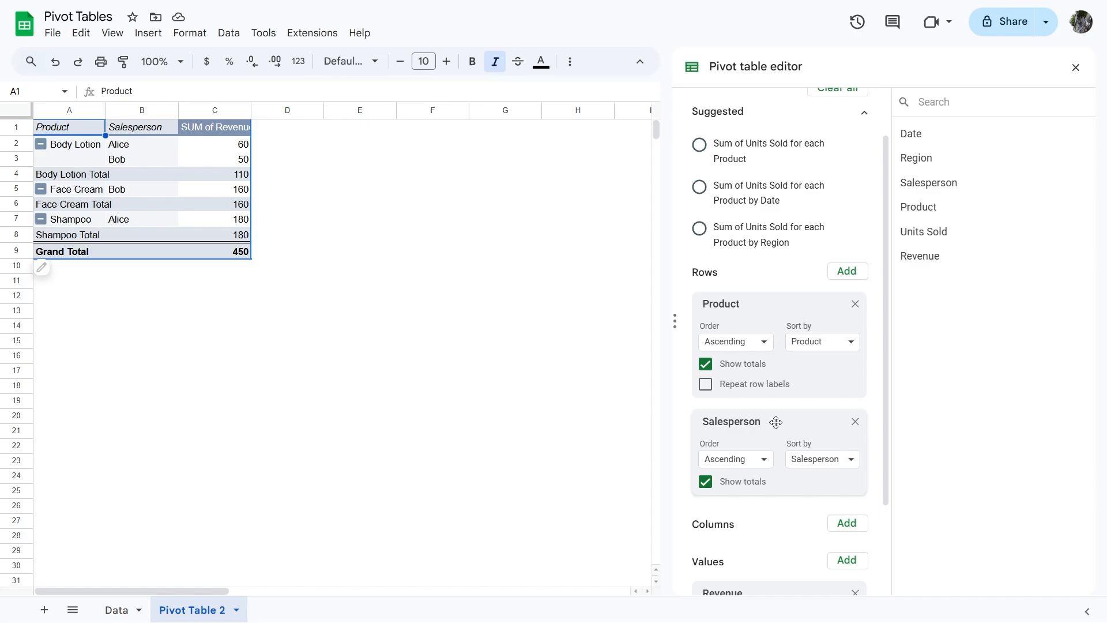
pyautogui.moveTo(774, 421); pyautogui.dragTo(781, 299)
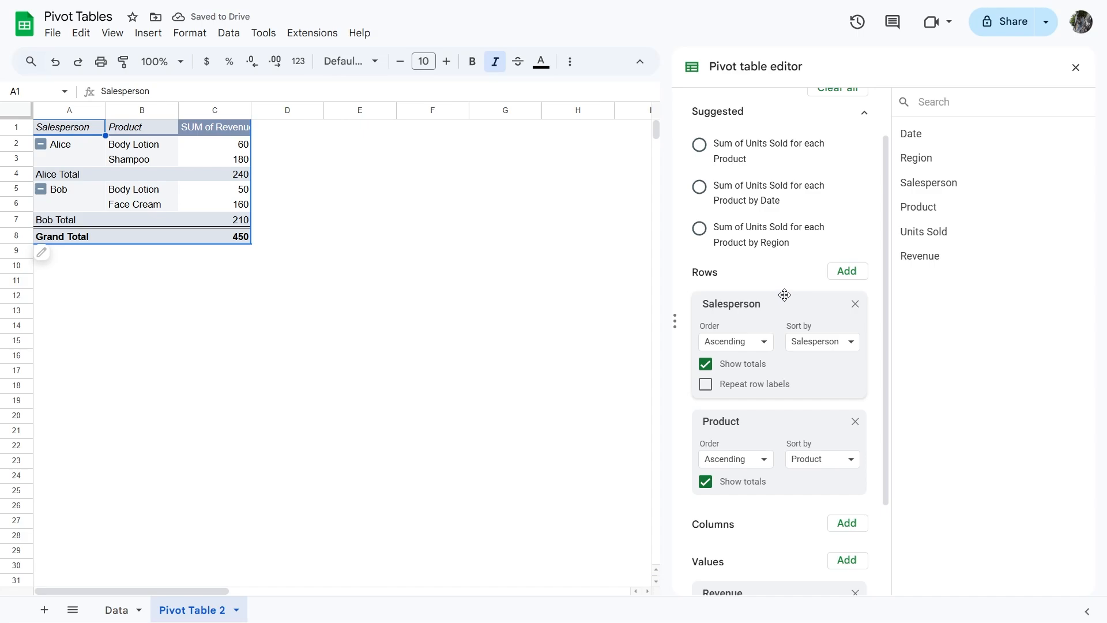
# Hide the totals for Salesperson and Product, and switch repeated row labels for Salesperson on and back off.
pyautogui.click(708, 370)
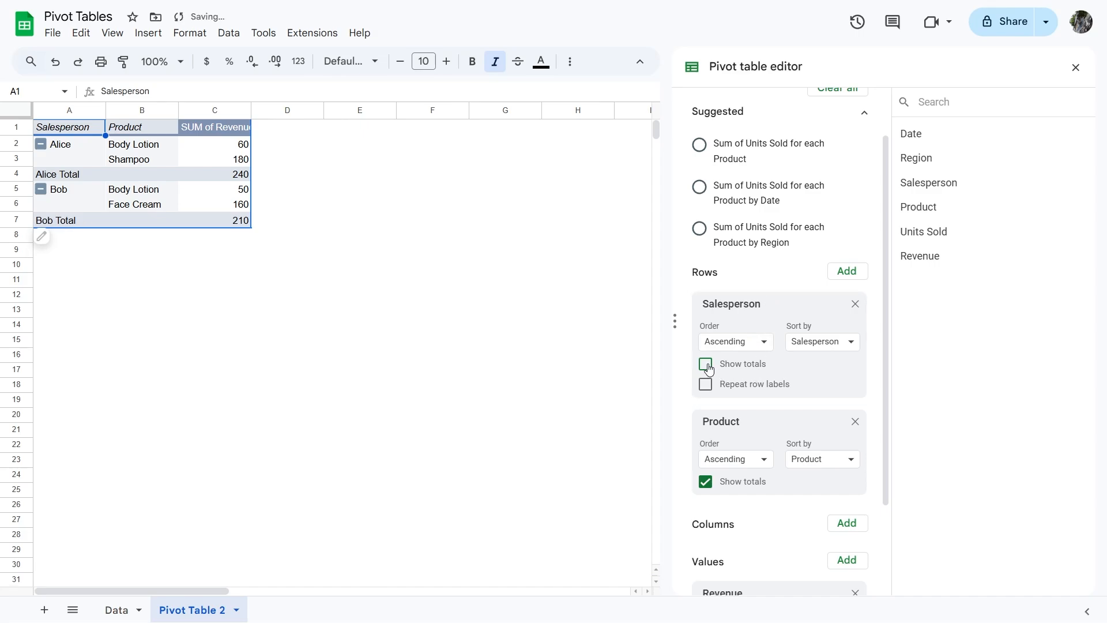
pyautogui.click(705, 483)
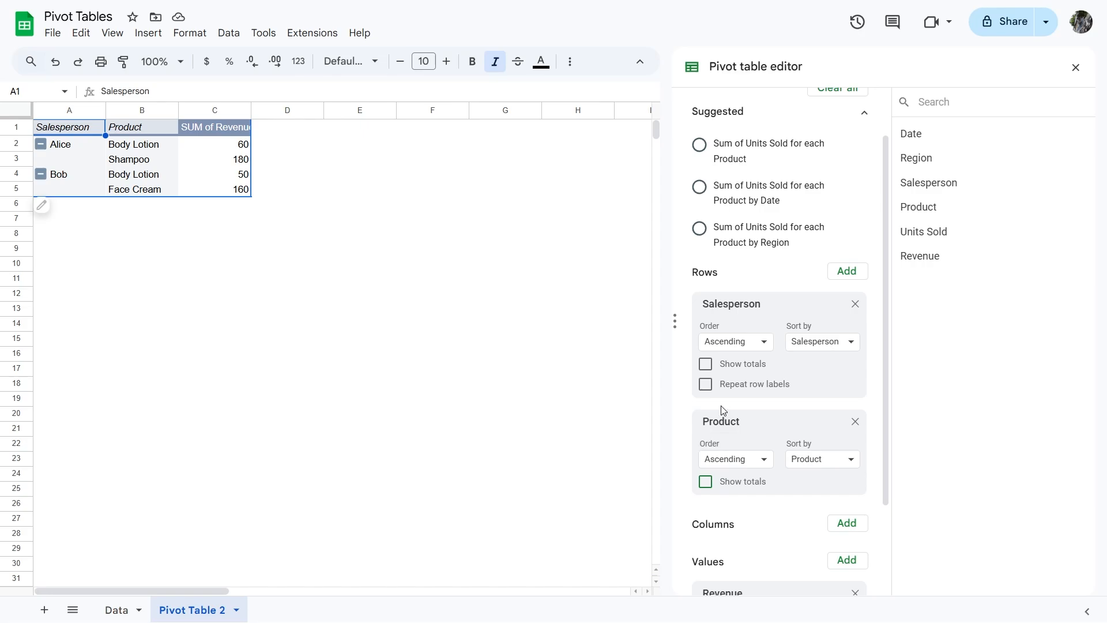
pyautogui.click(706, 385)
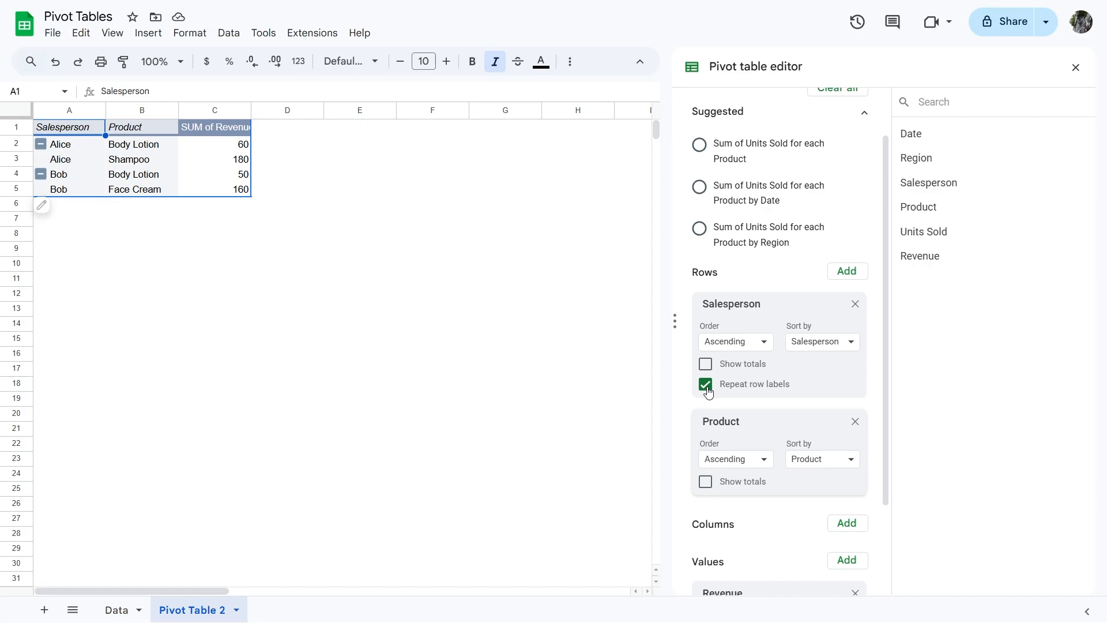
pyautogui.click(707, 388)
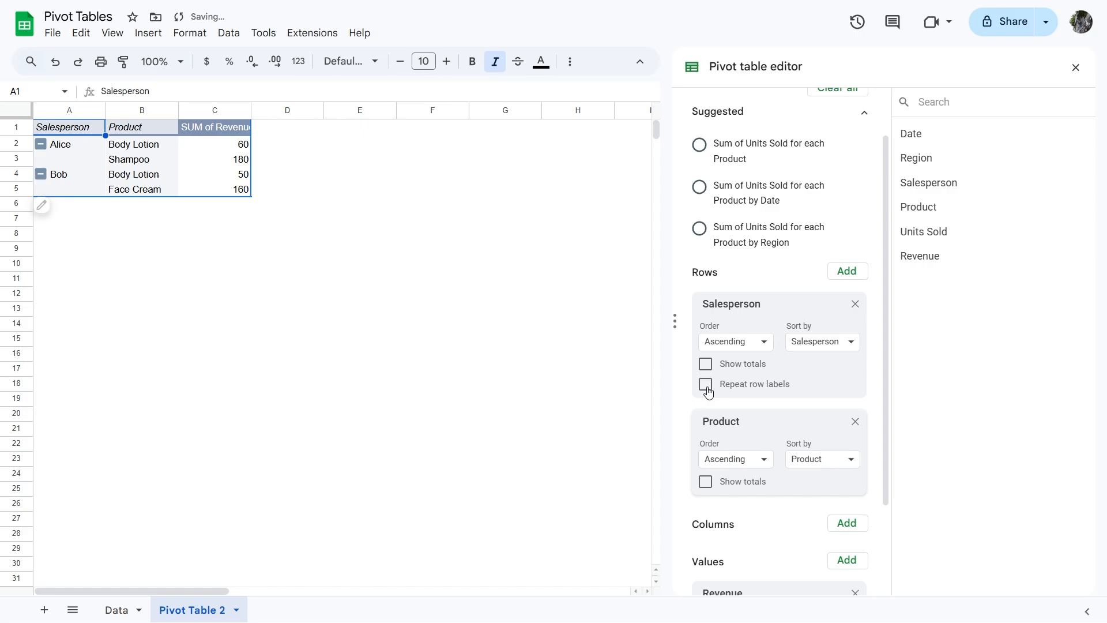
# Remove Product from the pivot table rows and summarize Revenue by AVERAGE.
pyautogui.click(856, 422)
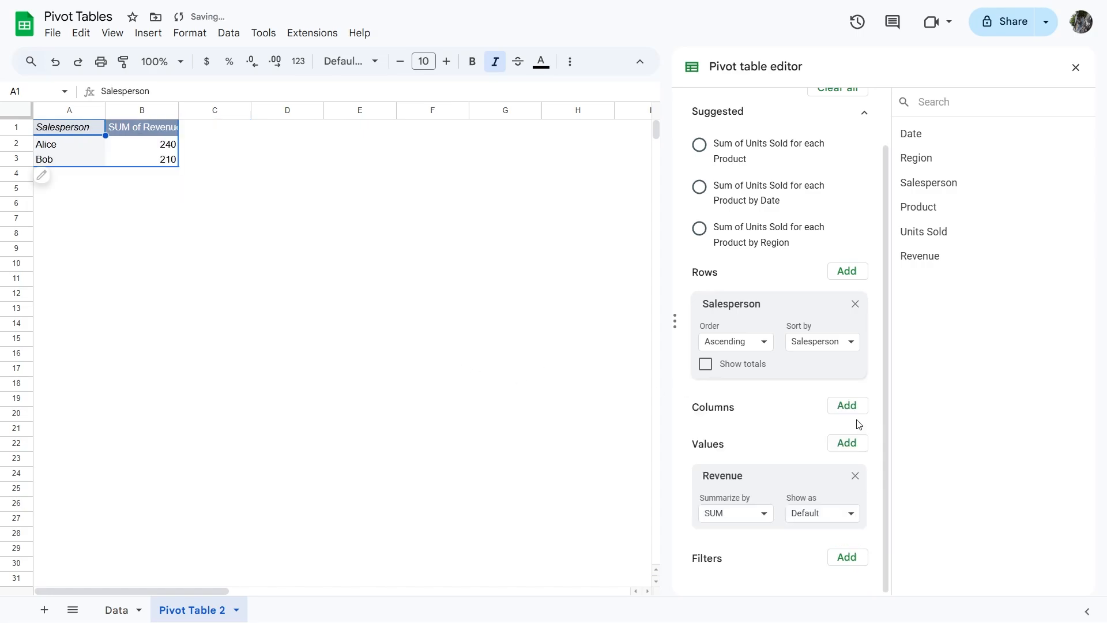
pyautogui.click(762, 514)
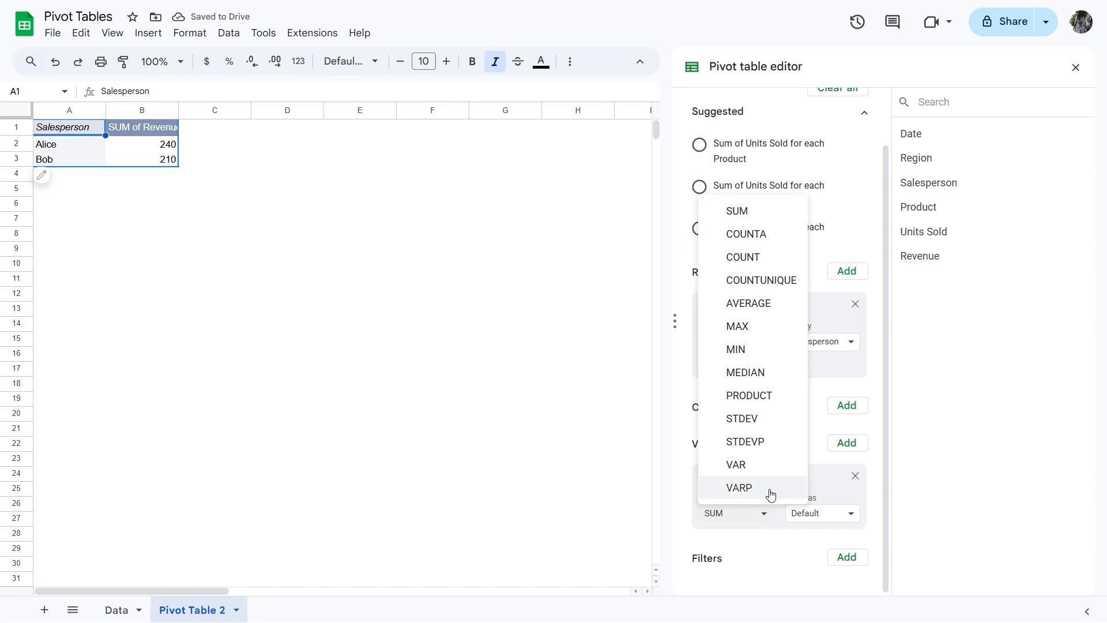
pyautogui.click(761, 303)
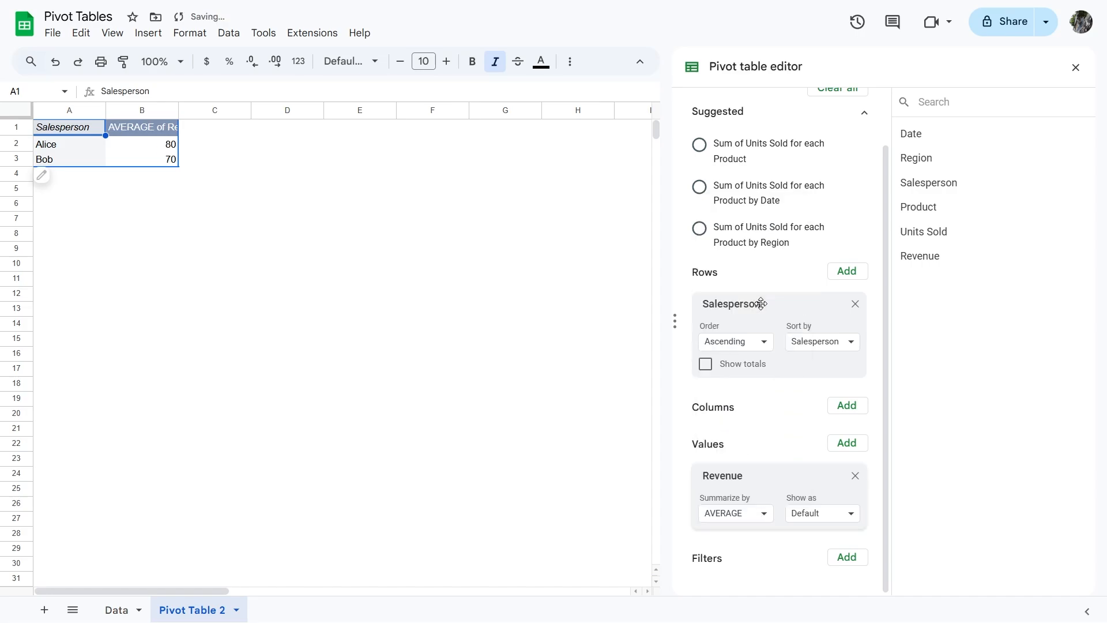
# Summarize Revenue by COUNT and fit the width of column B to its contents.
pyautogui.click(766, 519)
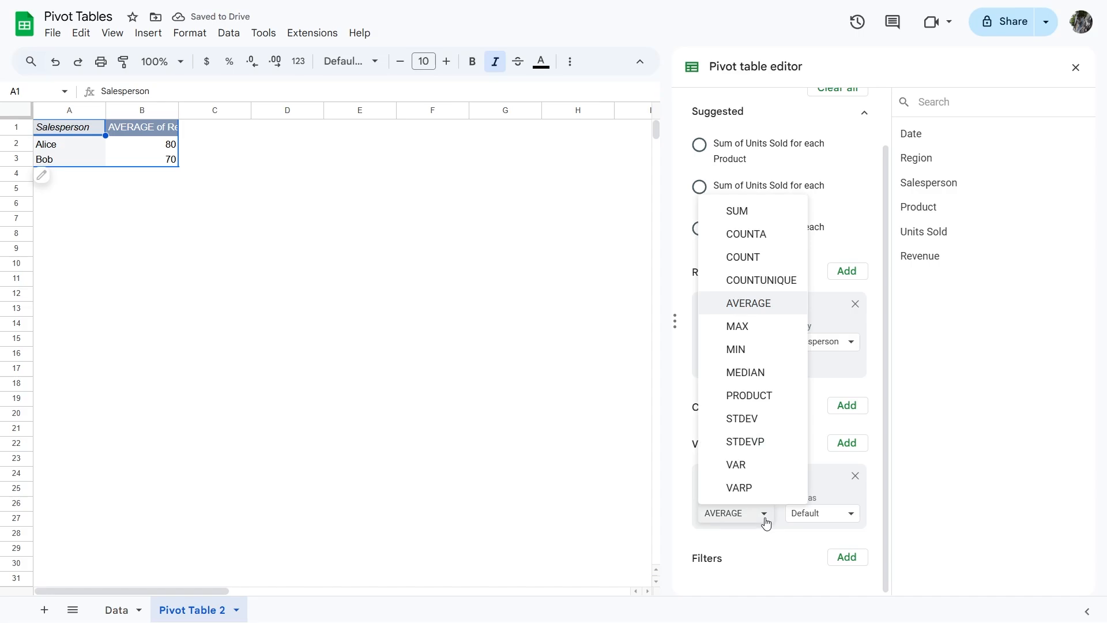
pyautogui.click(760, 259)
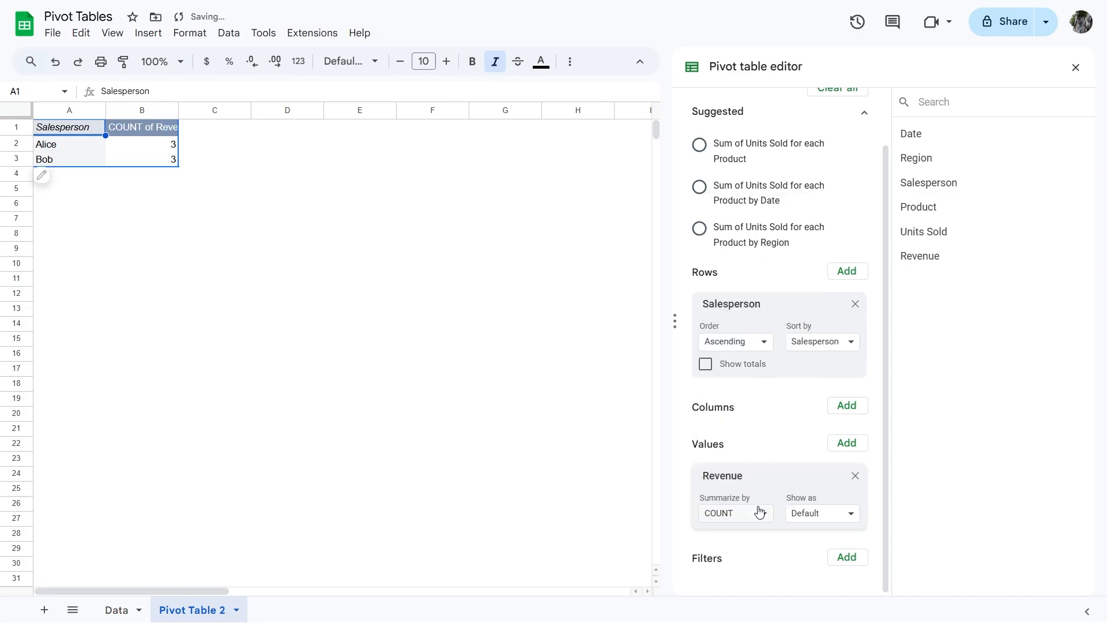
pyautogui.moveTo(179, 110); pyautogui.dragTo(178, 109)
pyautogui.doubleClick(178, 109)
# Try summarizing Revenue by MAX and by MIN.
pyautogui.click(763, 519)
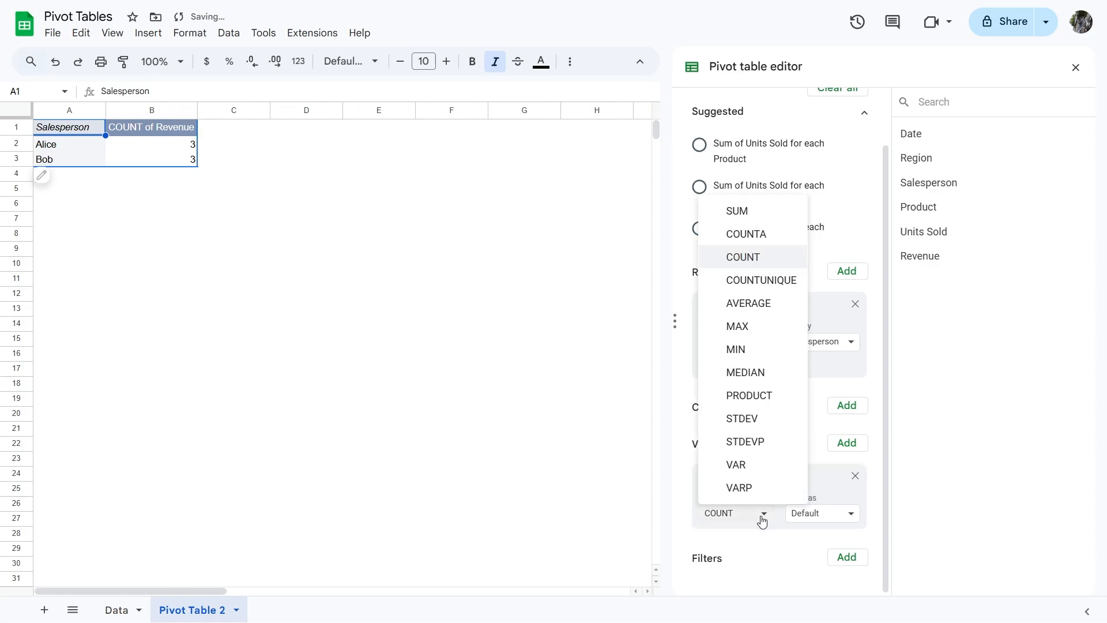
pyautogui.click(738, 326)
pyautogui.click(756, 519)
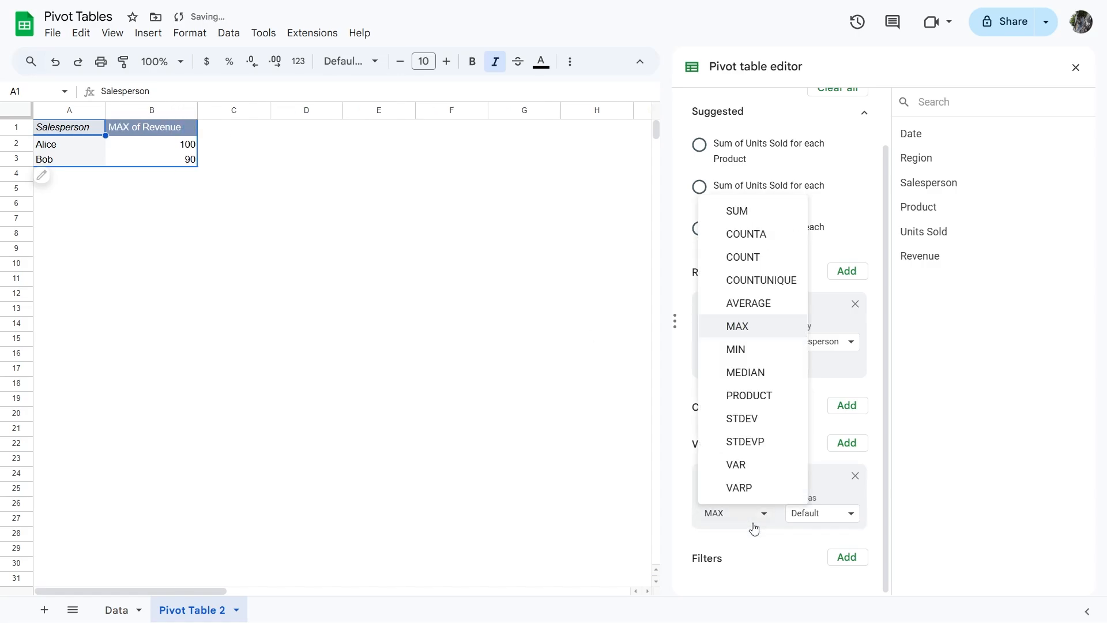
pyautogui.click(751, 351)
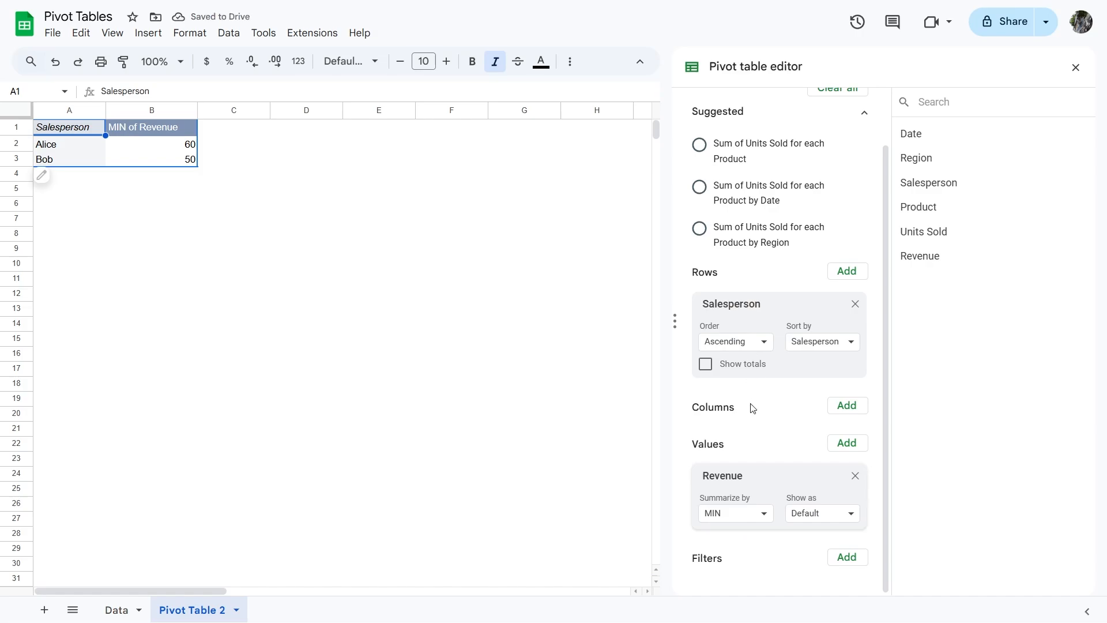
# Replace Salesperson with Product in the pivot table rows and summarize Revenue by AVERAGE.
pyautogui.click(855, 304)
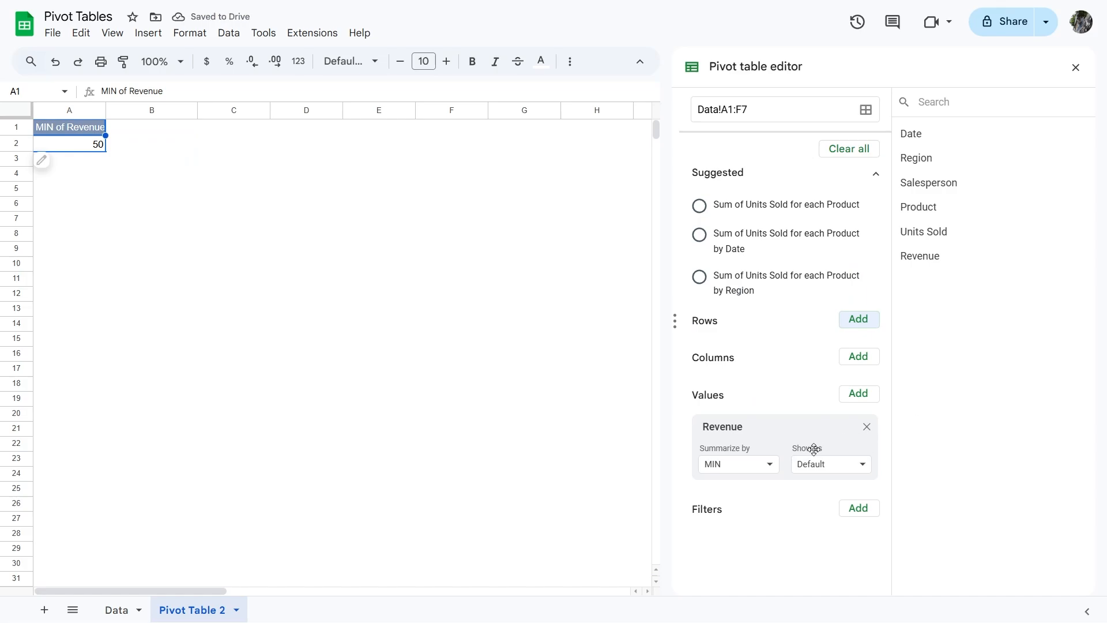
pyautogui.click(761, 468)
pyautogui.click(771, 255)
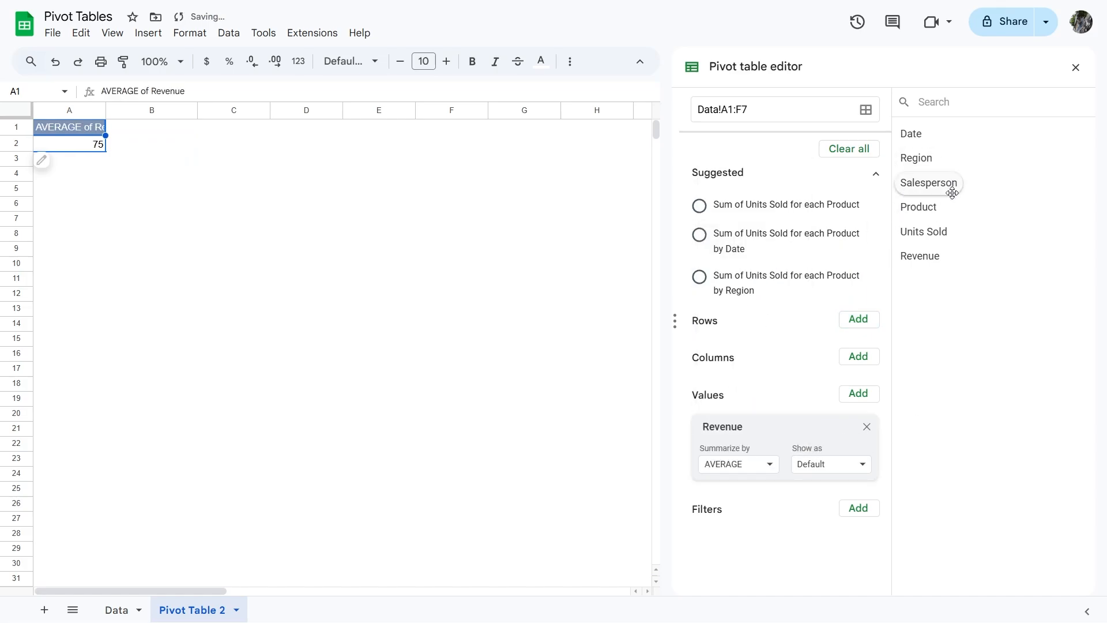
pyautogui.moveTo(926, 207); pyautogui.dragTo(756, 328)
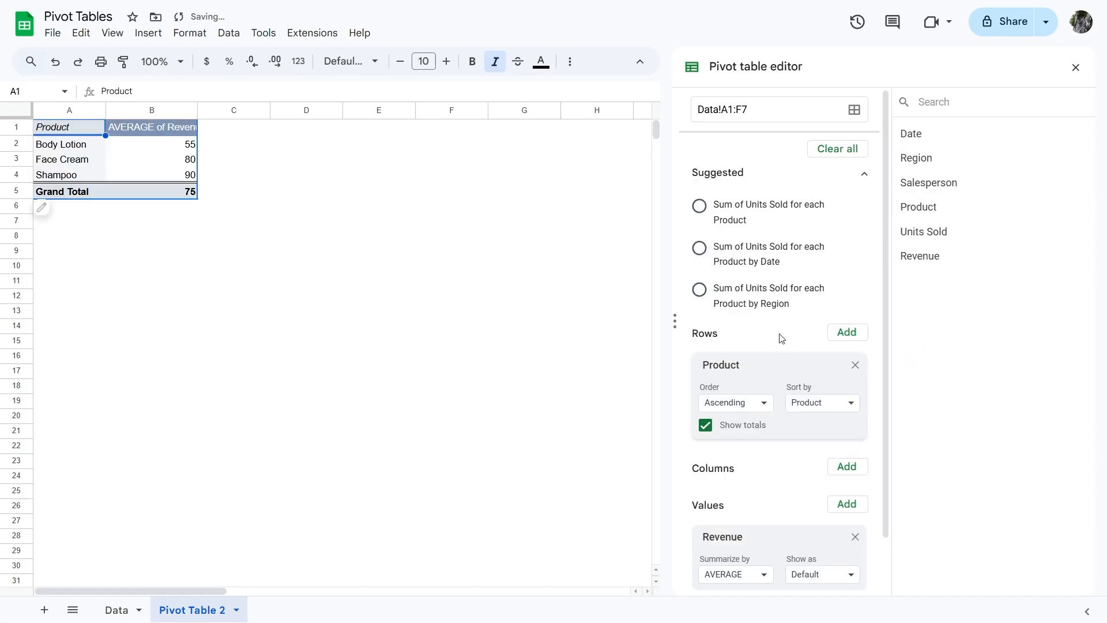
# Replace Product with Salesperson in the pivot table rows.
pyautogui.scroll(-1, 767, 563)
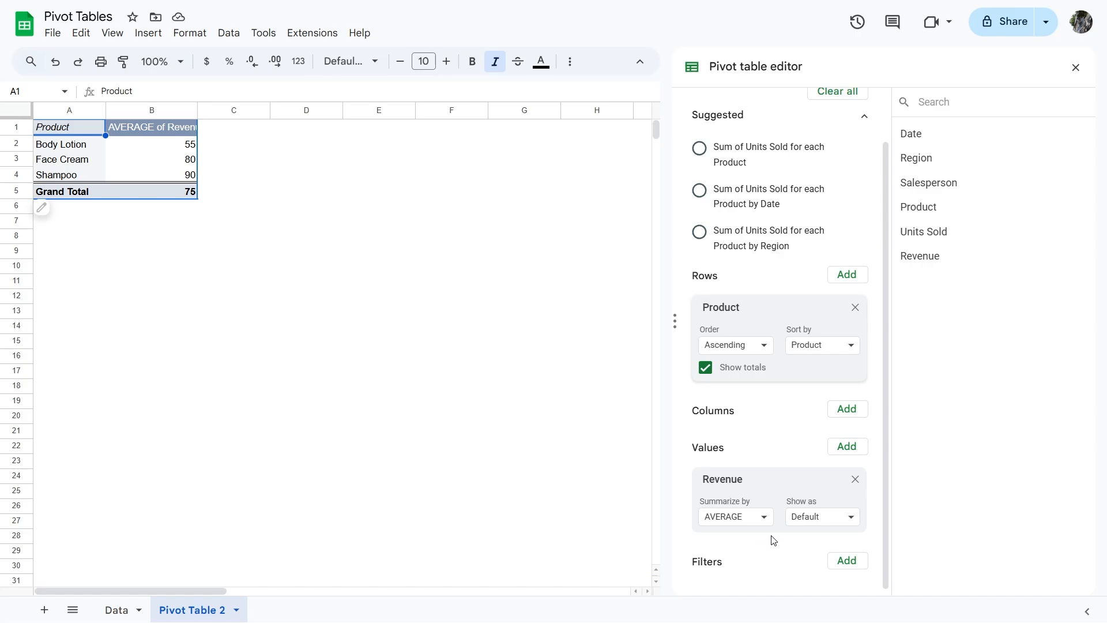
pyautogui.click(856, 308)
pyautogui.moveTo(929, 182); pyautogui.dragTo(736, 329)
# Replace Revenue with Units Sold in the pivot table values and hide the totals for Salesperson.
pyautogui.scroll(-1, 781, 504)
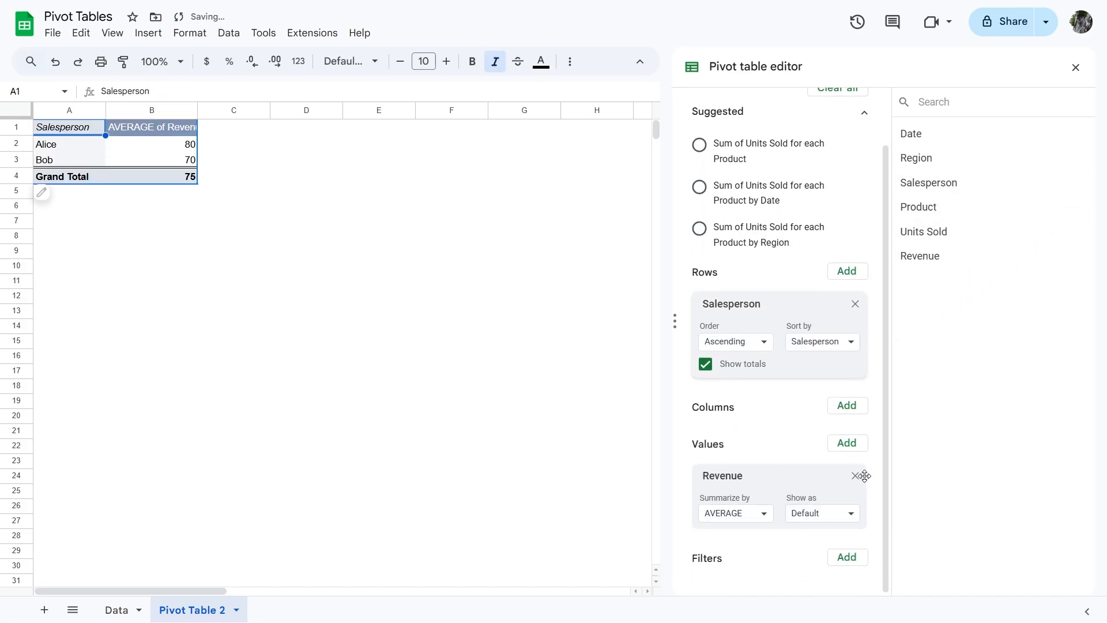
pyautogui.click(855, 476)
pyautogui.moveTo(924, 232); pyautogui.dragTo(735, 540)
pyautogui.scroll(-1, 765, 487)
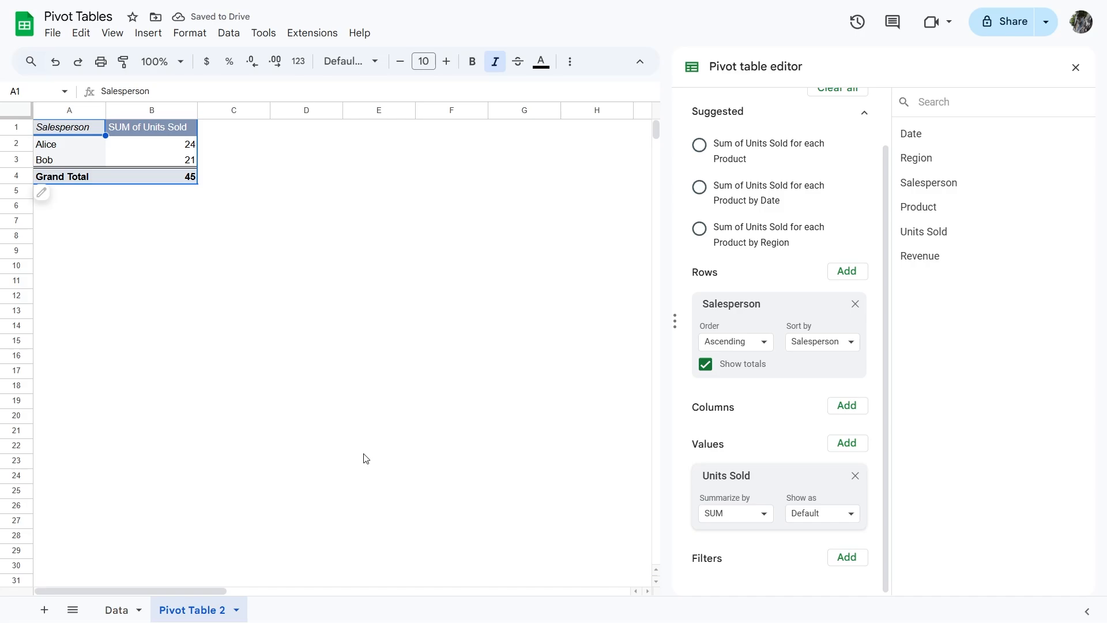
pyautogui.click(705, 365)
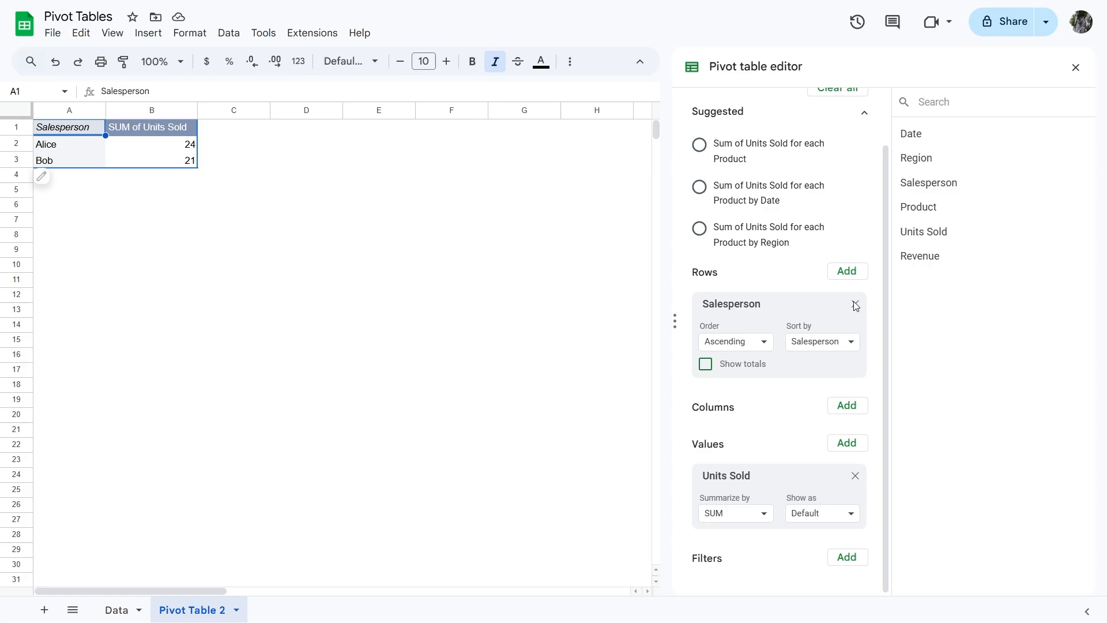
# Empty the pivot table by removing Salesperson from the rows and Units Sold from the values.
pyautogui.click(856, 304)
pyautogui.click(867, 427)
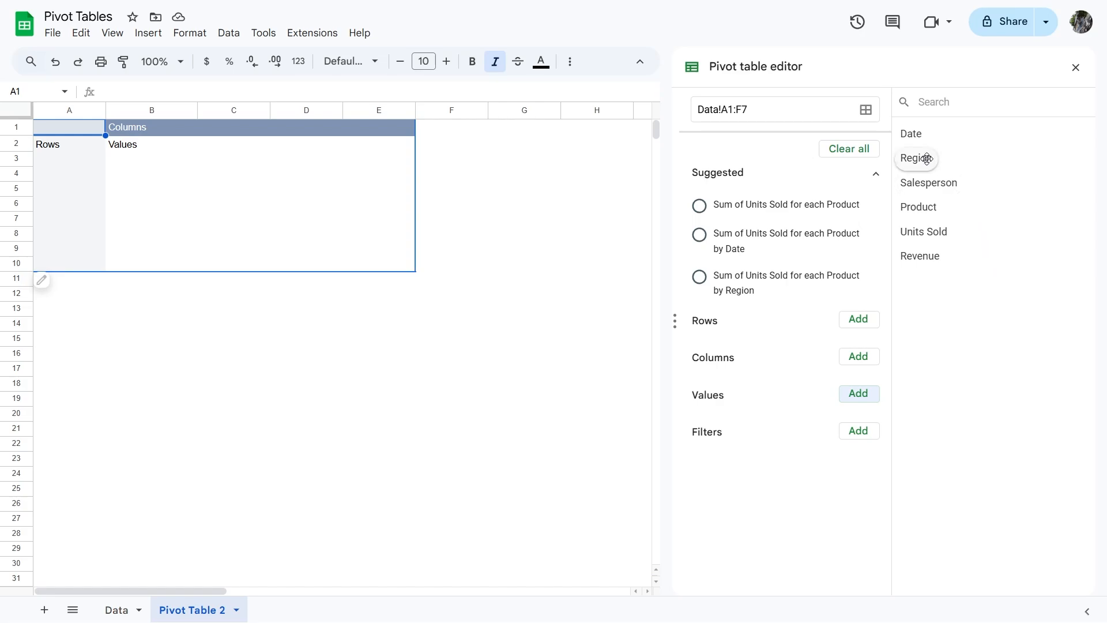
# Lay out the pivot table with Region as rows, Date as columns and the SUM of Revenue as values.
pyautogui.moveTo(925, 158); pyautogui.dragTo(732, 332)
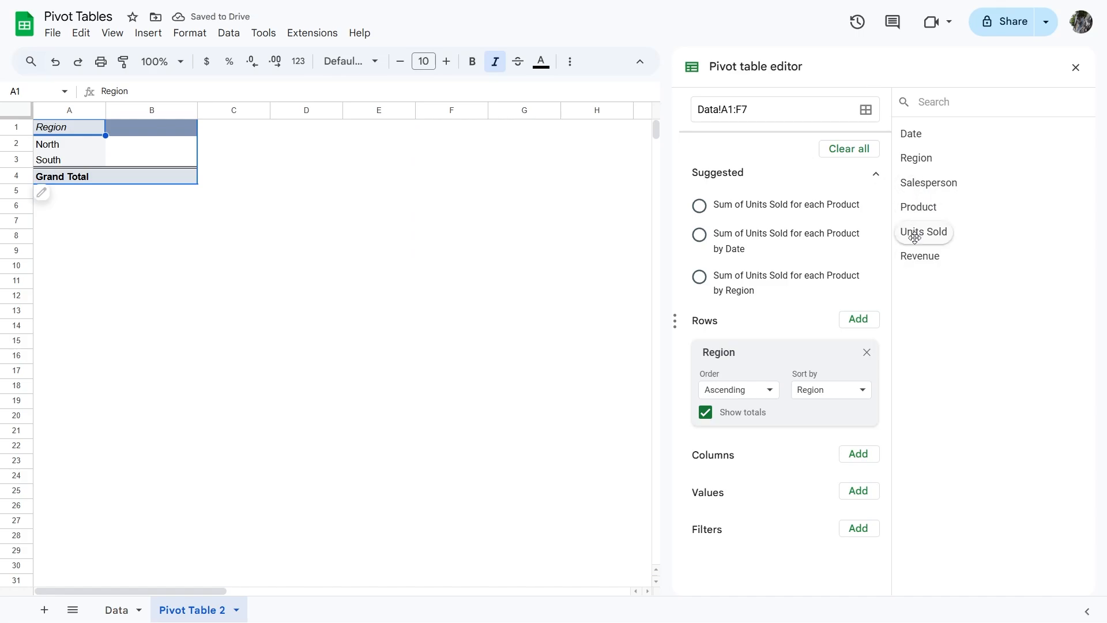
pyautogui.moveTo(920, 257); pyautogui.dragTo(715, 519)
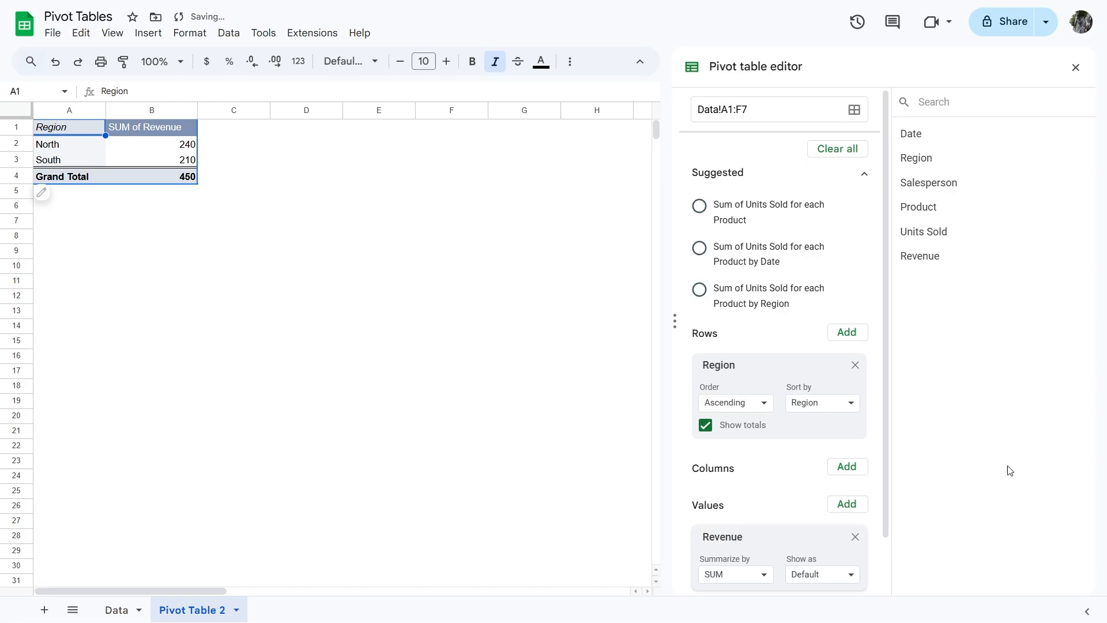
pyautogui.scroll(-2, 877, 460)
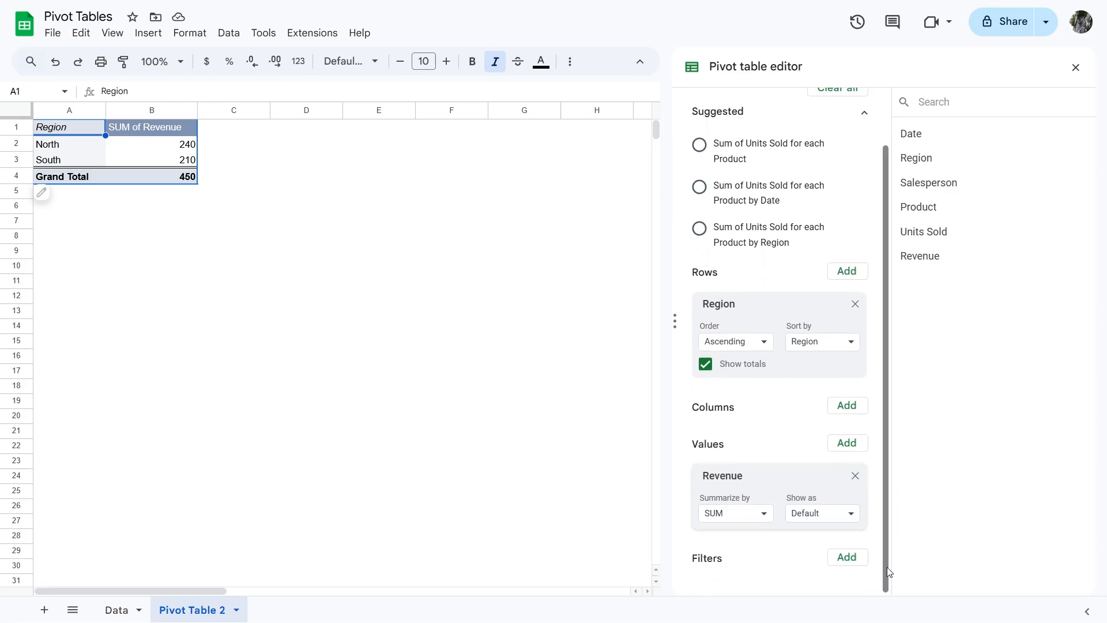
pyautogui.moveTo(912, 134); pyautogui.dragTo(725, 428)
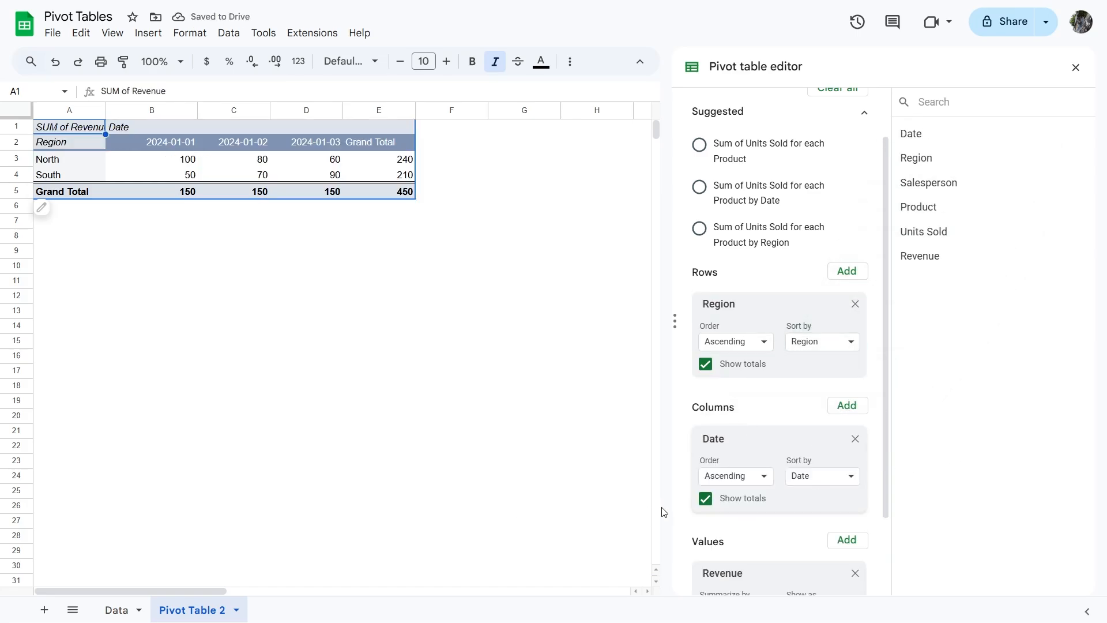
# Hide the totals for both the Date columns and the Region rows of the pivot table.
pyautogui.scroll(-1, 715, 392)
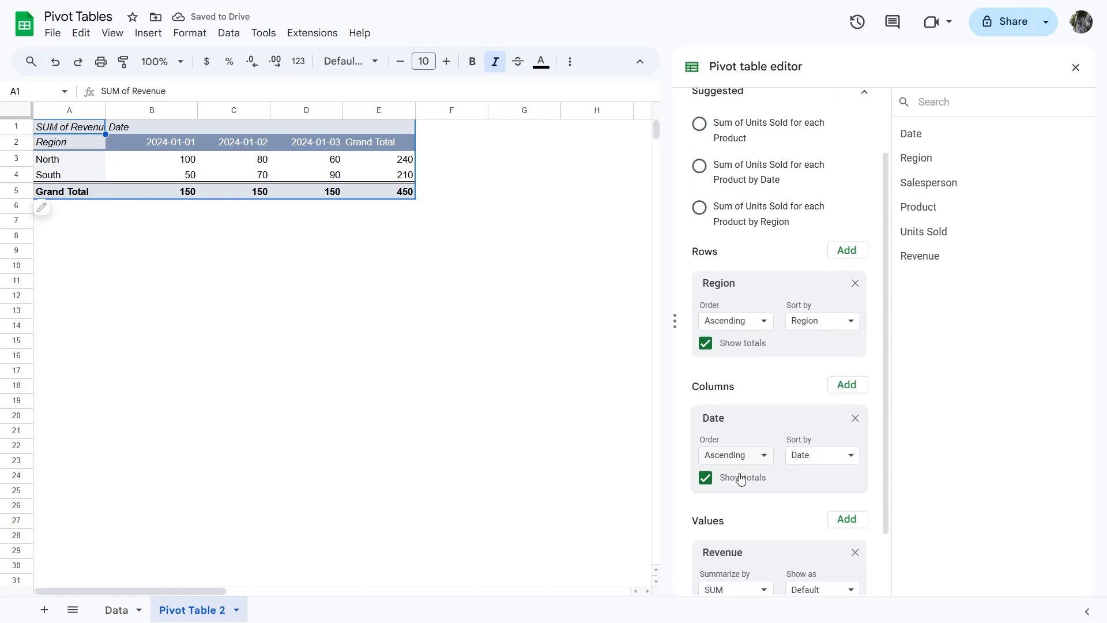
pyautogui.click(705, 441)
pyautogui.click(705, 307)
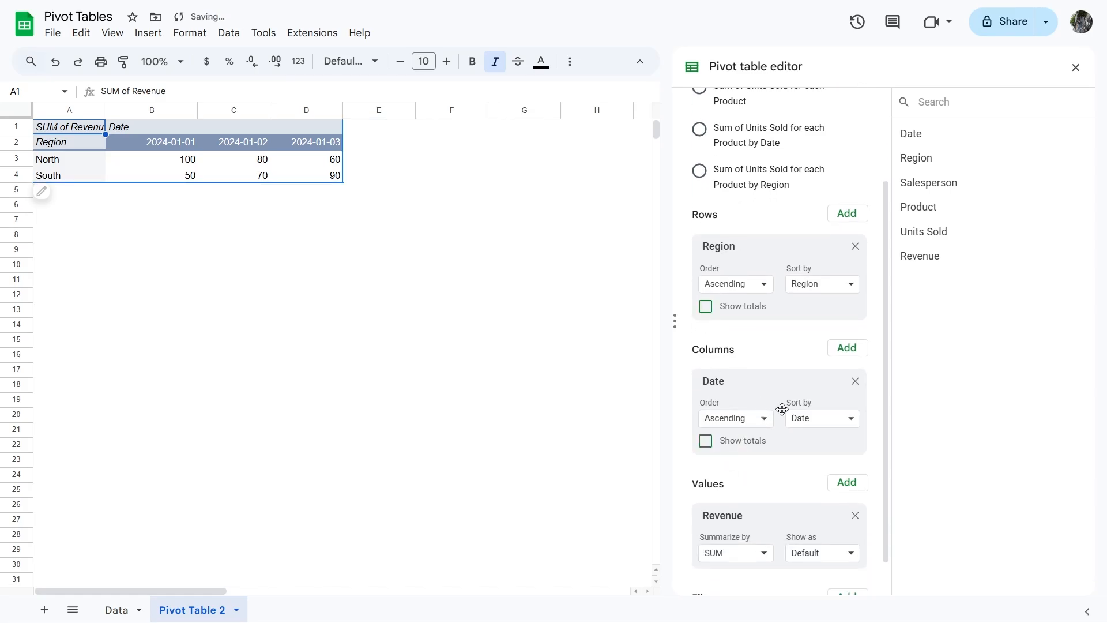
# Add Salesperson as a filter to the pivot table.
pyautogui.scroll(-1, 781, 408)
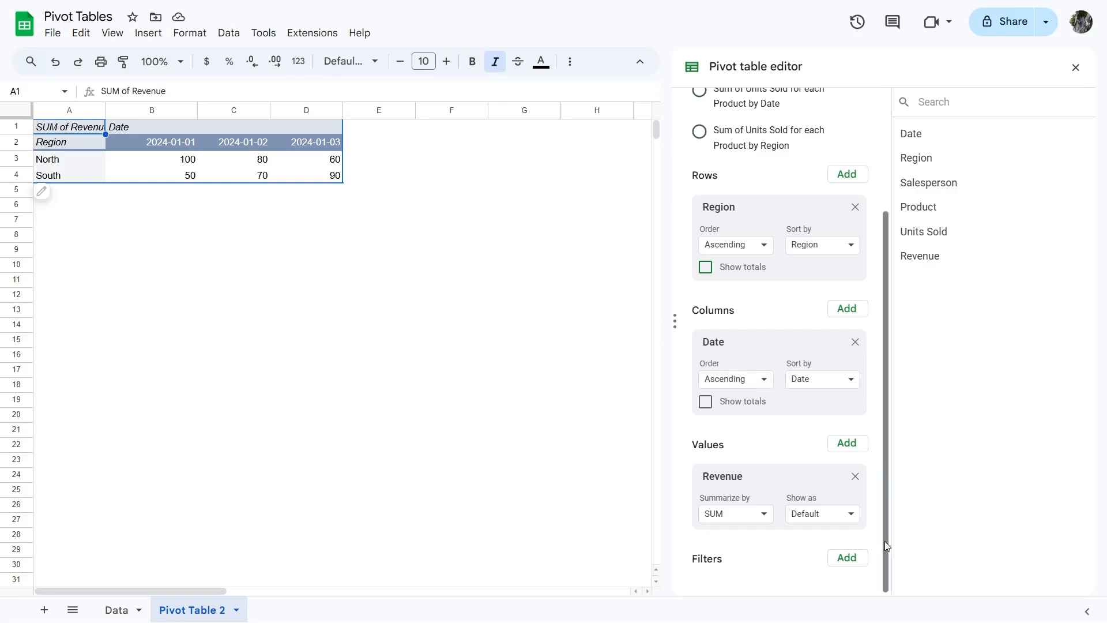
pyautogui.click(860, 561)
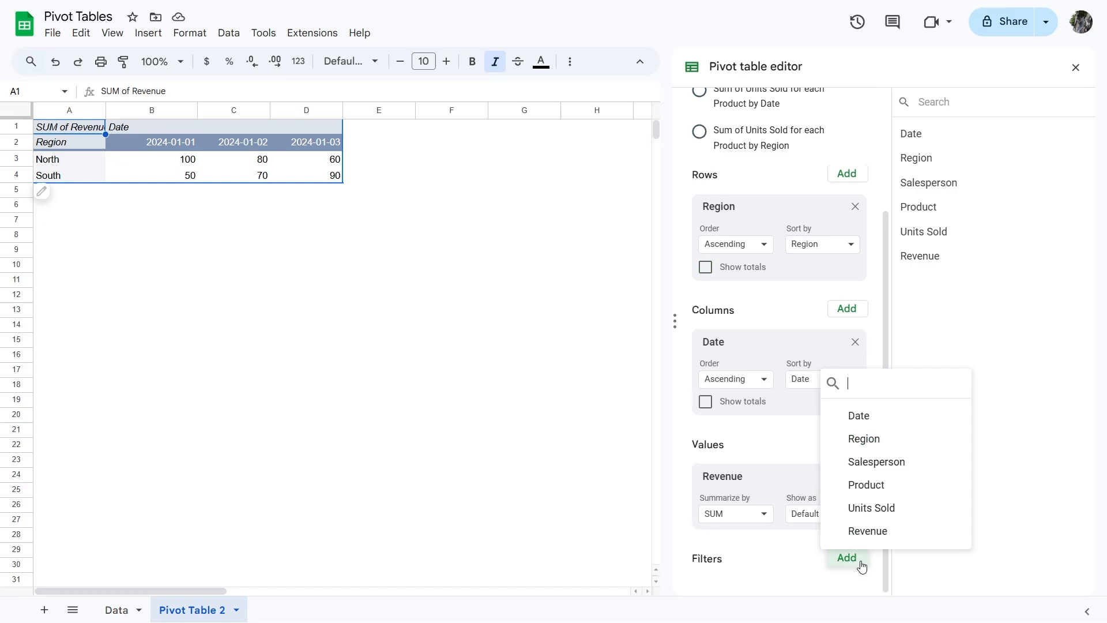
pyautogui.click(916, 465)
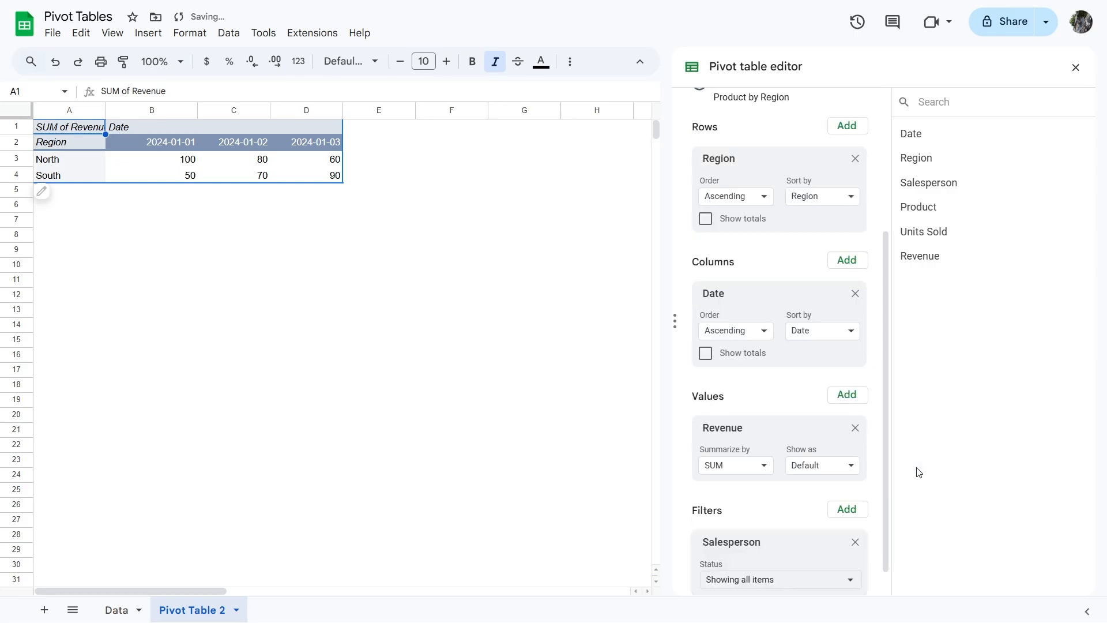
pyautogui.scroll(-1, 836, 548)
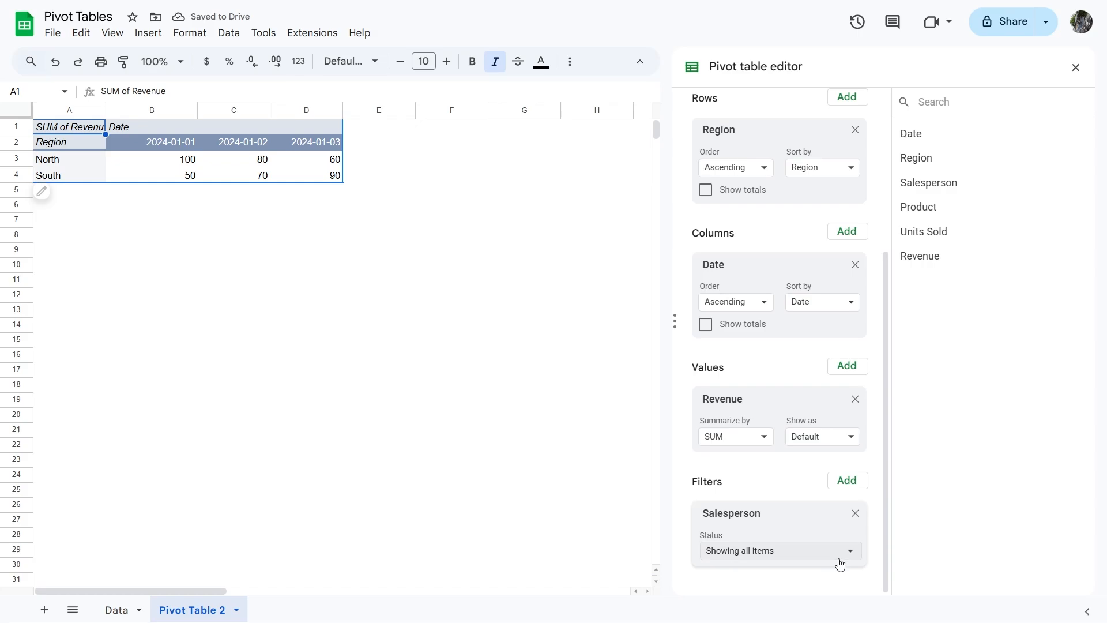
# Exclude the second listed salesperson from the pivot table through the Salesperson filter.
pyautogui.click(840, 561)
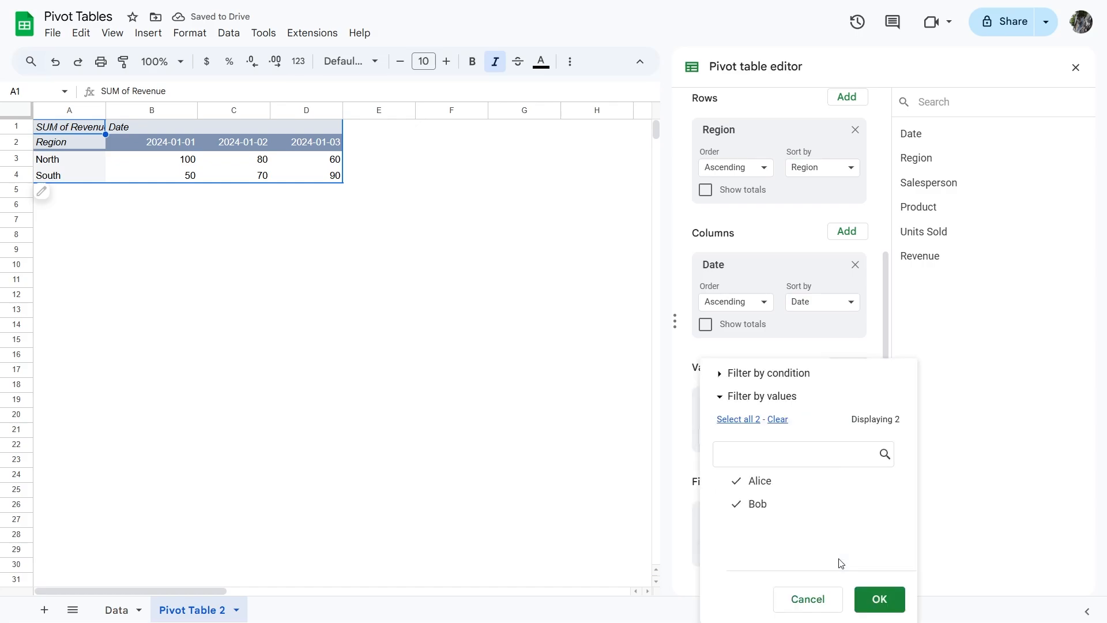
pyautogui.click(772, 517)
pyautogui.click(874, 595)
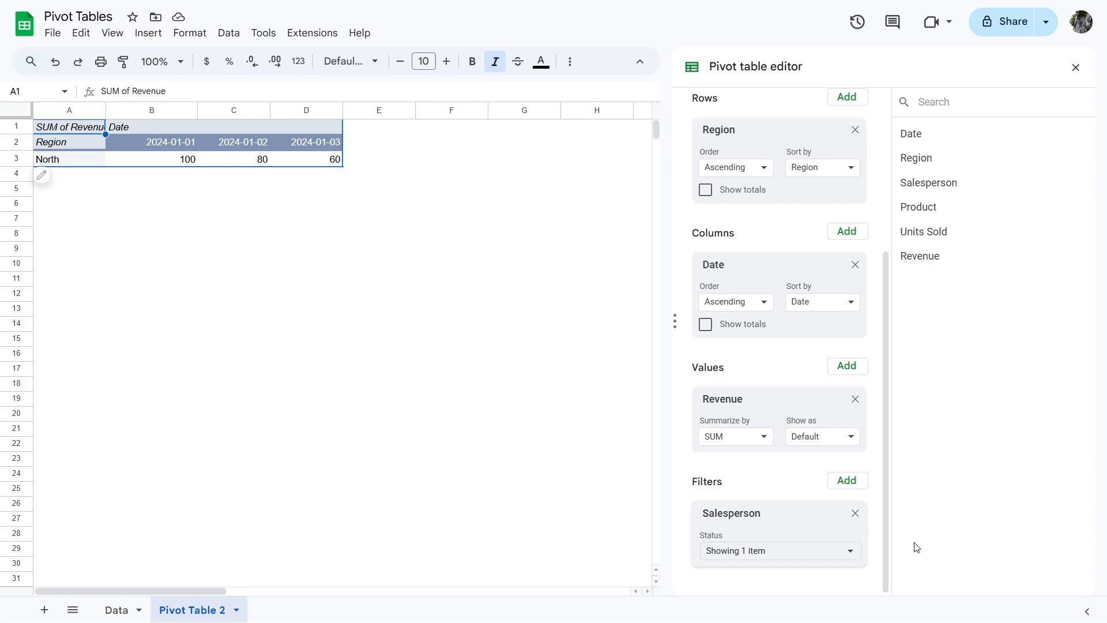
# Include the excluded salesperson again in the Salesperson filter so that all items are shown.
pyautogui.click(851, 552)
pyautogui.click(776, 516)
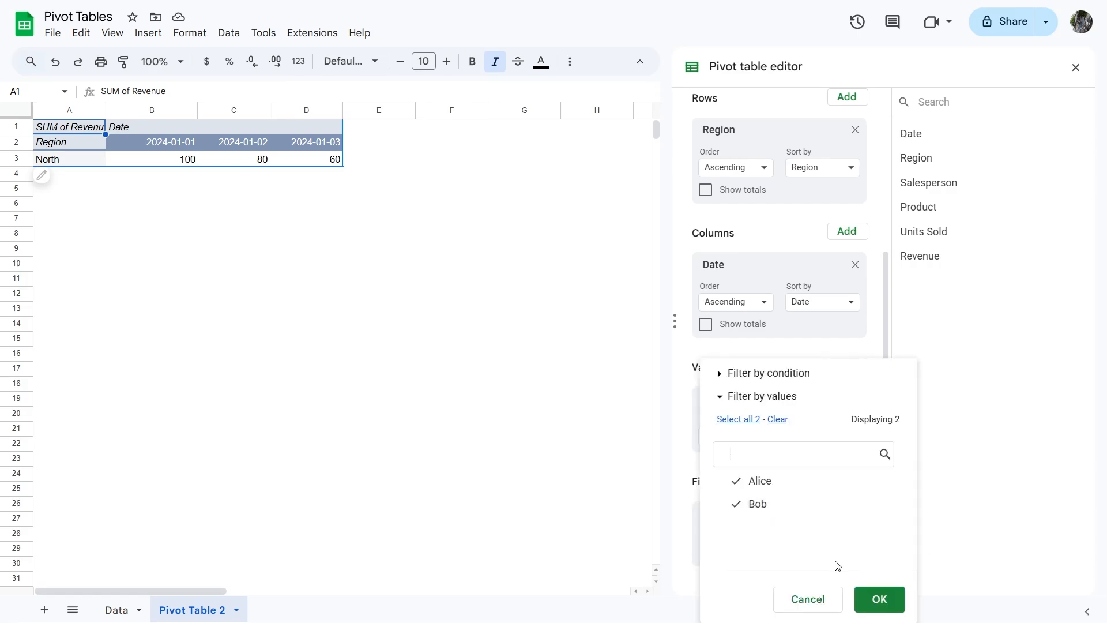
pyautogui.click(878, 600)
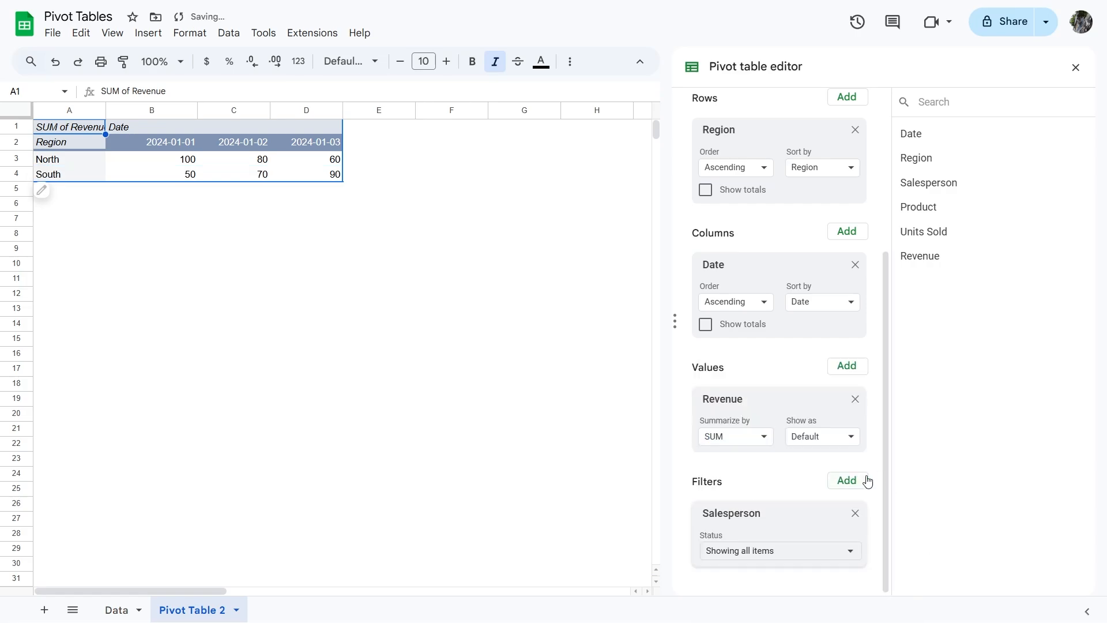
# Insert a chart based on the Region by Date pivot table.
pyautogui.scroll(5, 845, 421)
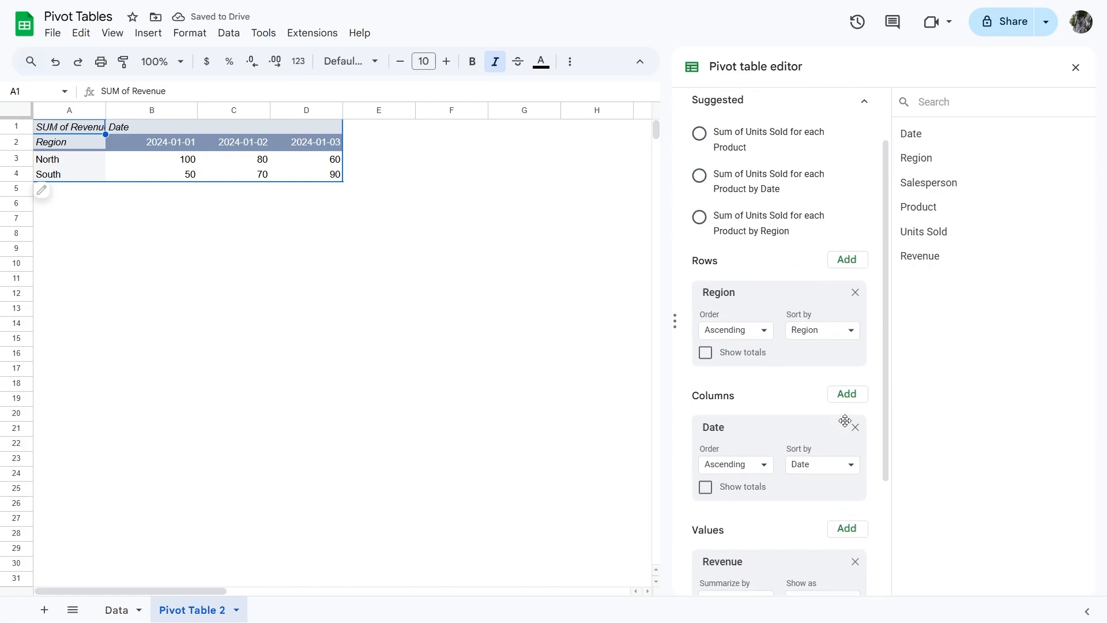
pyautogui.click(269, 162)
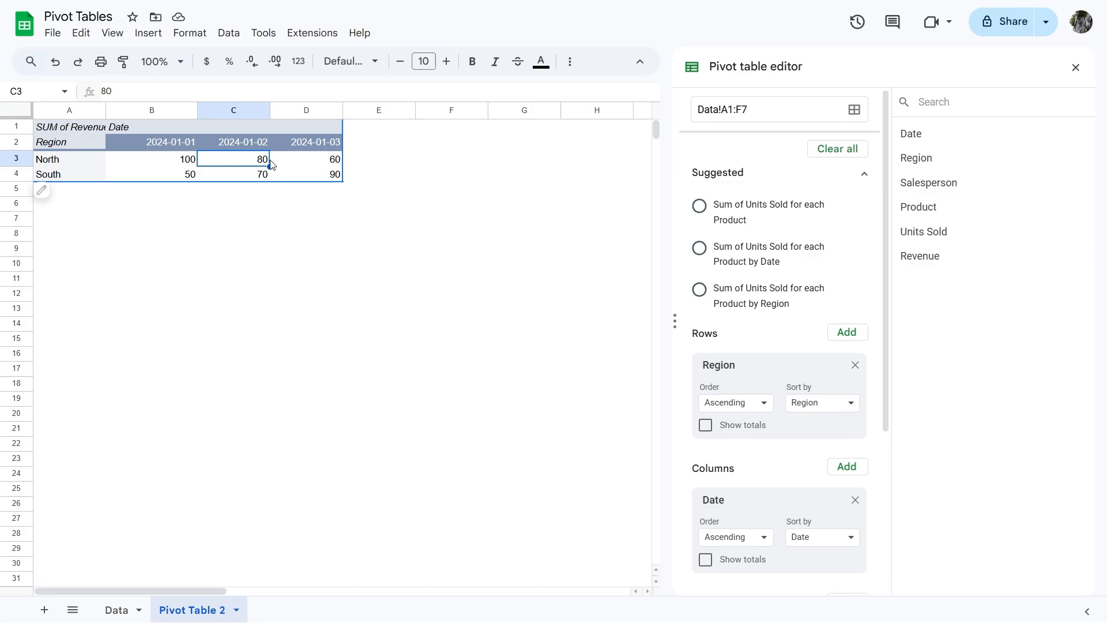
pyautogui.click(149, 34)
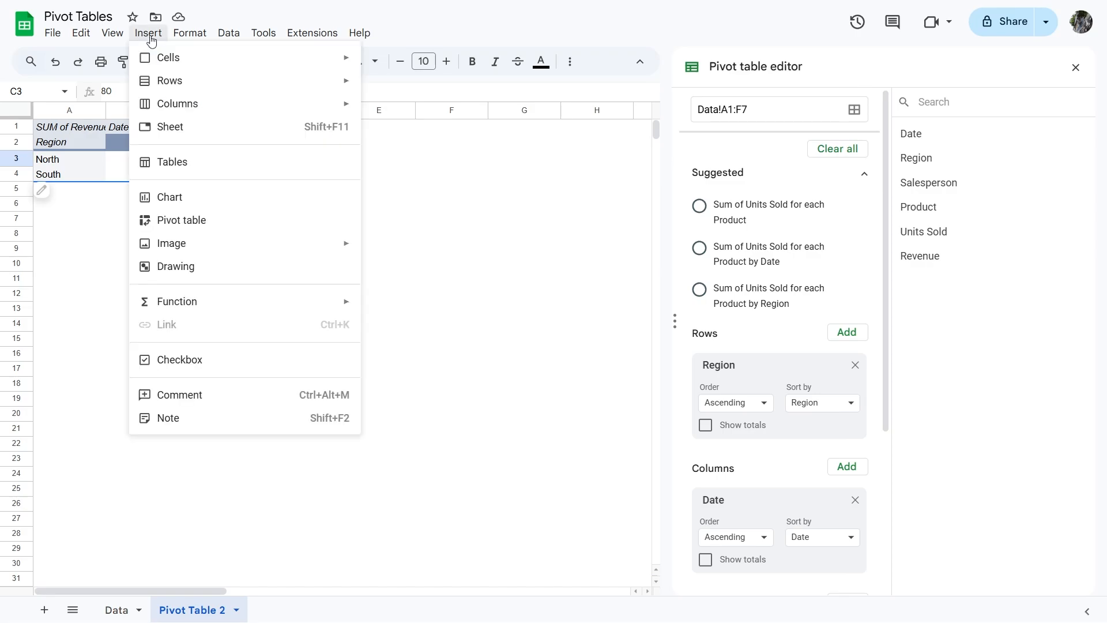
pyautogui.click(183, 199)
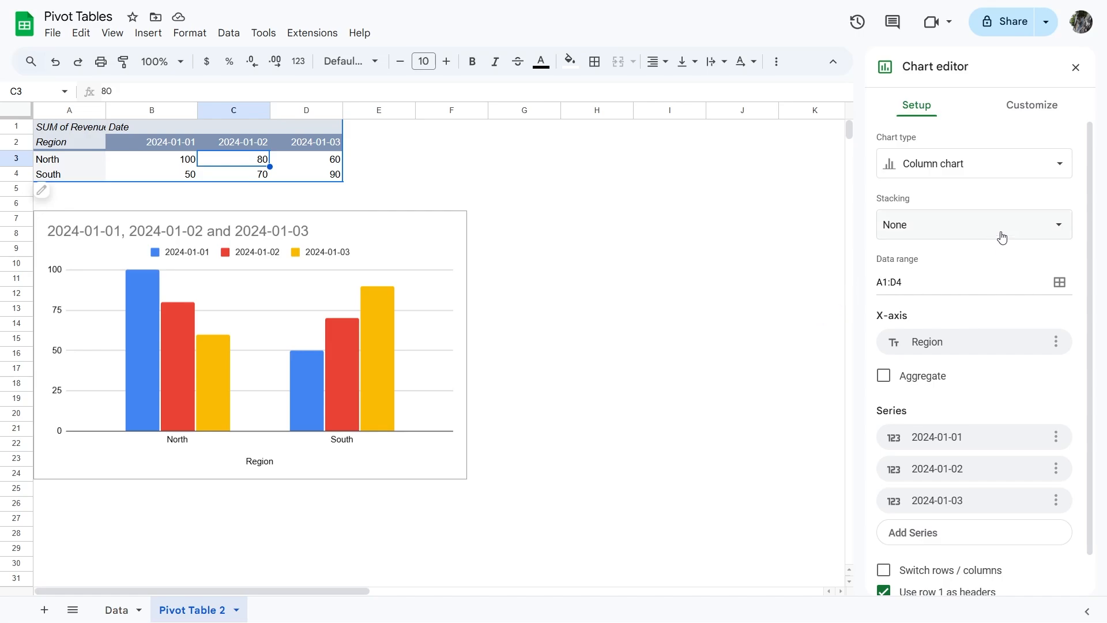
# Look through the suggested and other available chart types for the new chart, keeping the column chart.
pyautogui.click(1061, 173)
pyautogui.scroll(-3, 1024, 374)
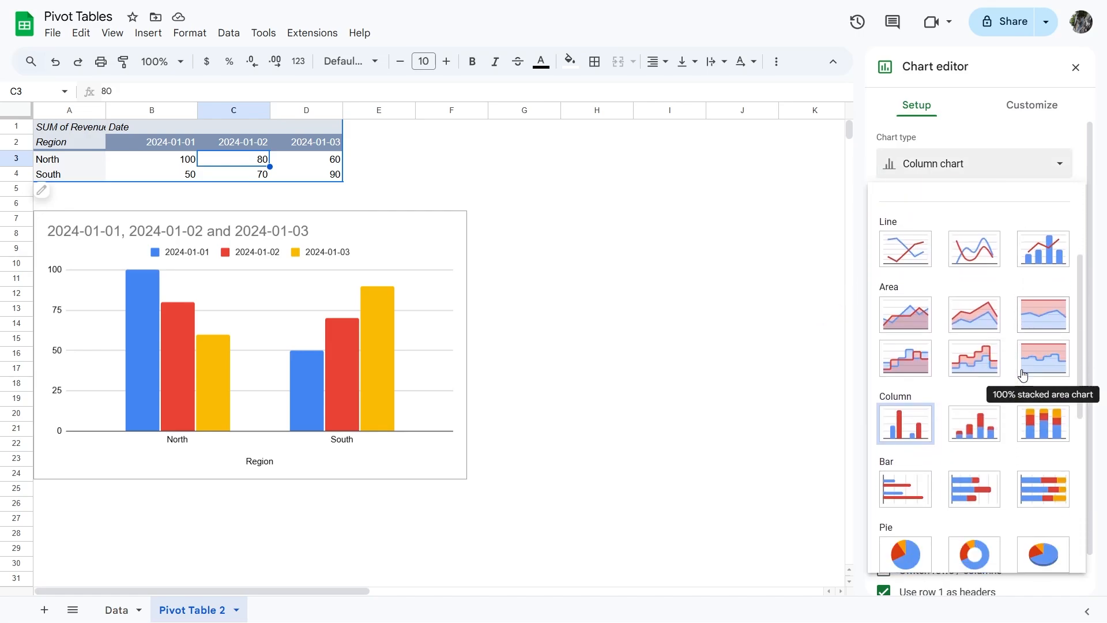
pyautogui.scroll(-4, 1024, 373)
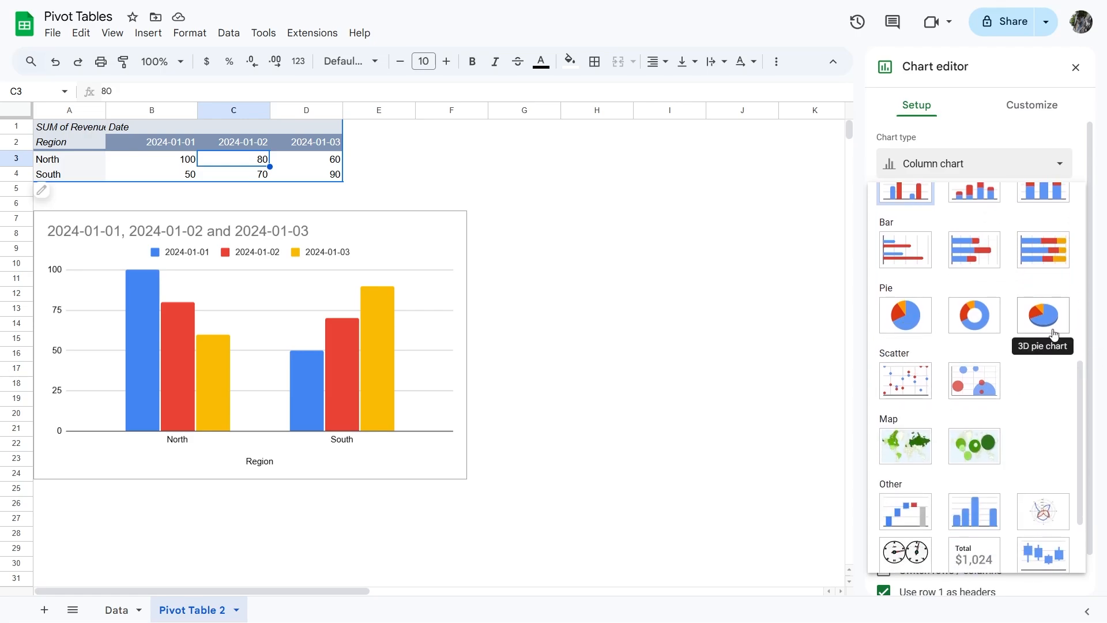
pyautogui.scroll(7, 1054, 335)
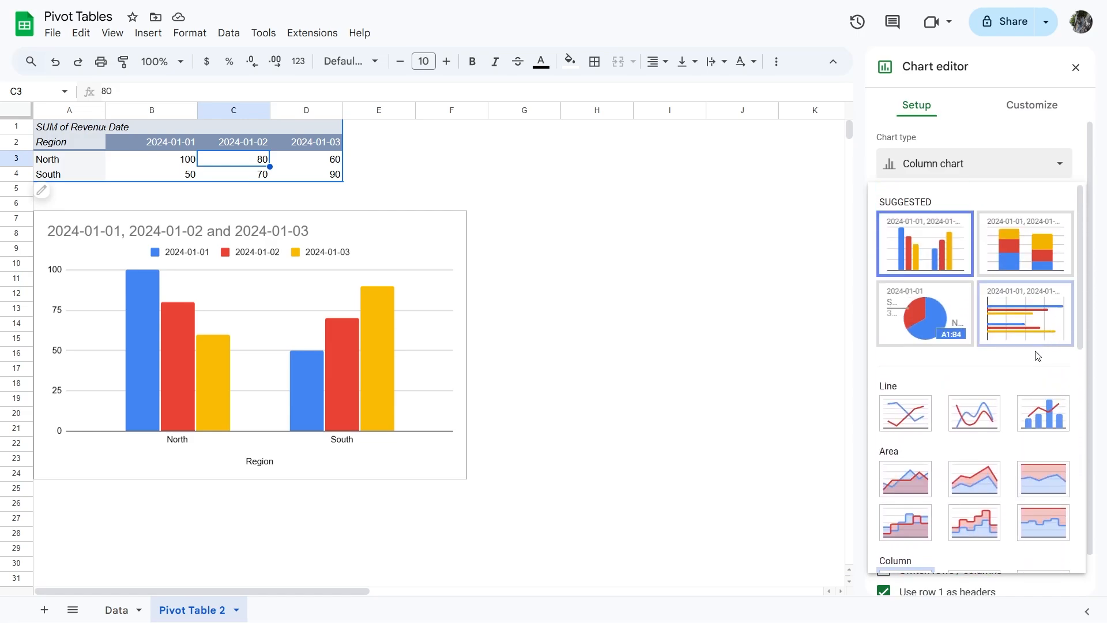
pyautogui.scroll(-5, 1039, 356)
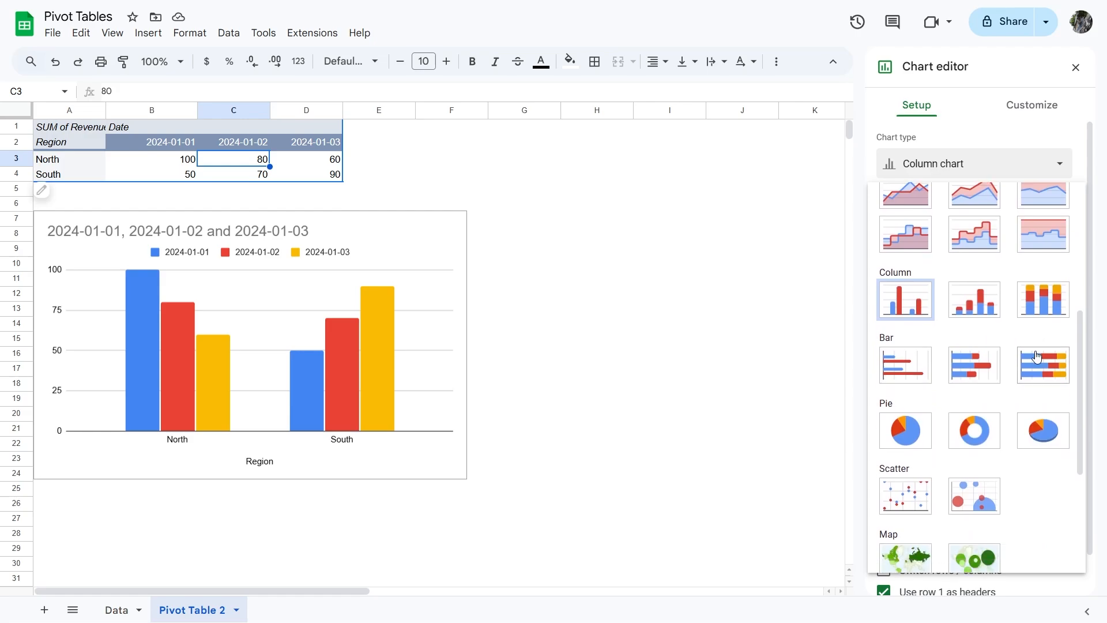
pyautogui.click(1051, 165)
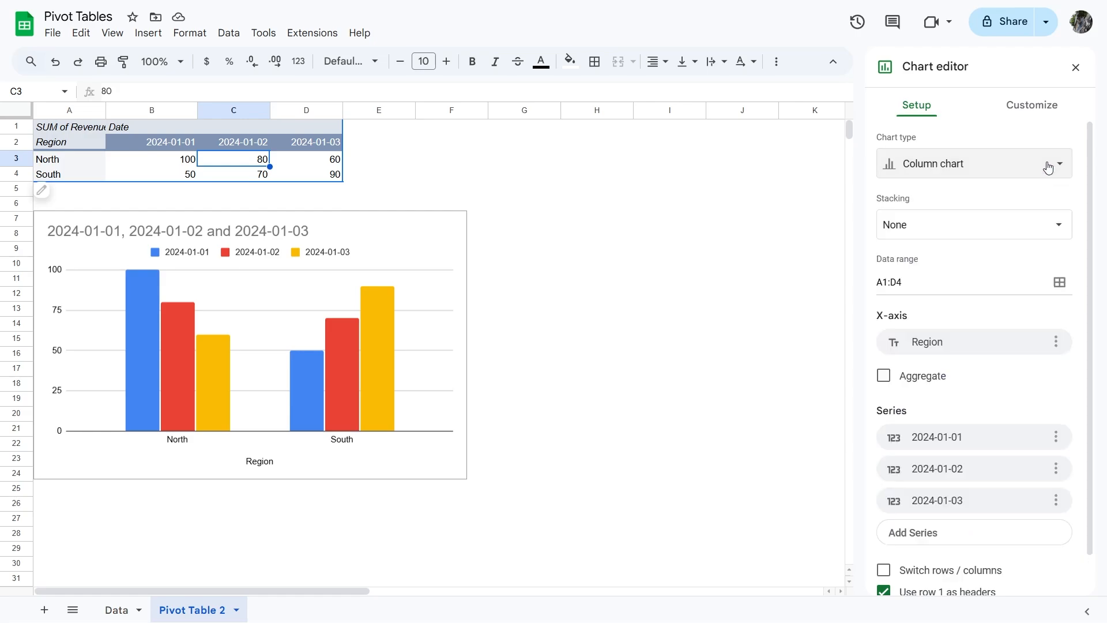
# Review the chart's customization options, from chart style through to gridlines and ticks.
pyautogui.click(1033, 110)
pyautogui.click(963, 137)
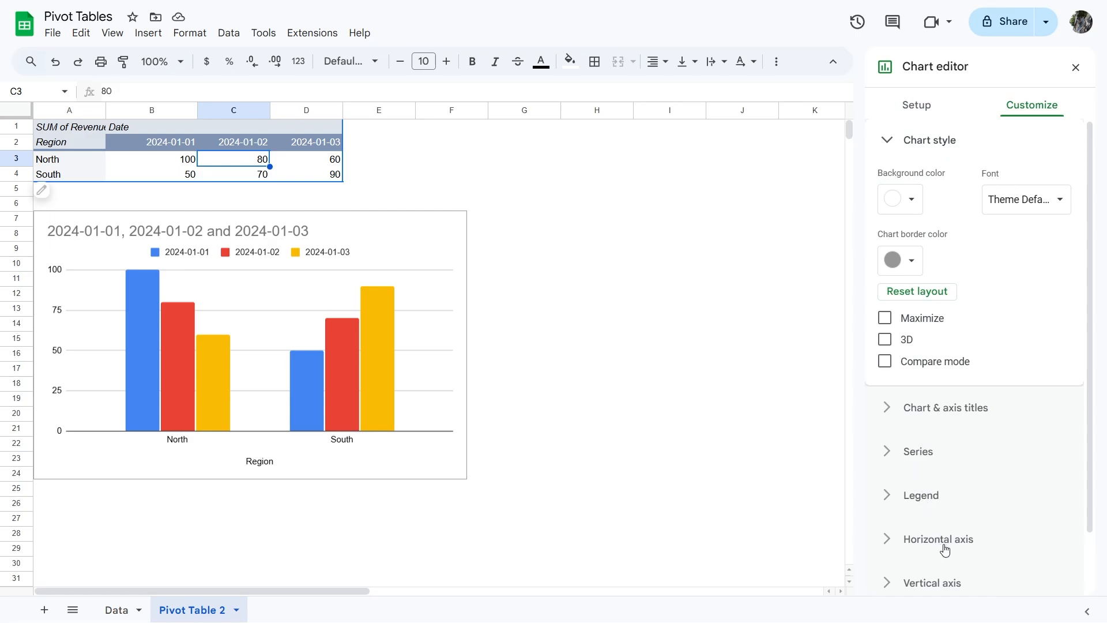
pyautogui.scroll(-2, 944, 548)
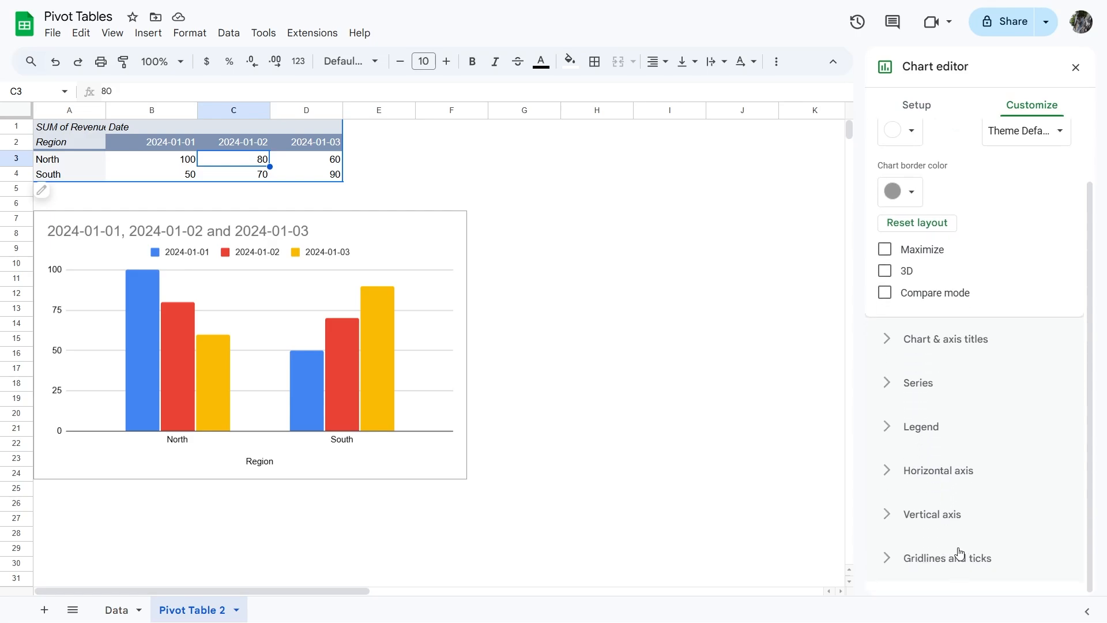
pyautogui.scroll(2, 957, 392)
pyautogui.click(889, 147)
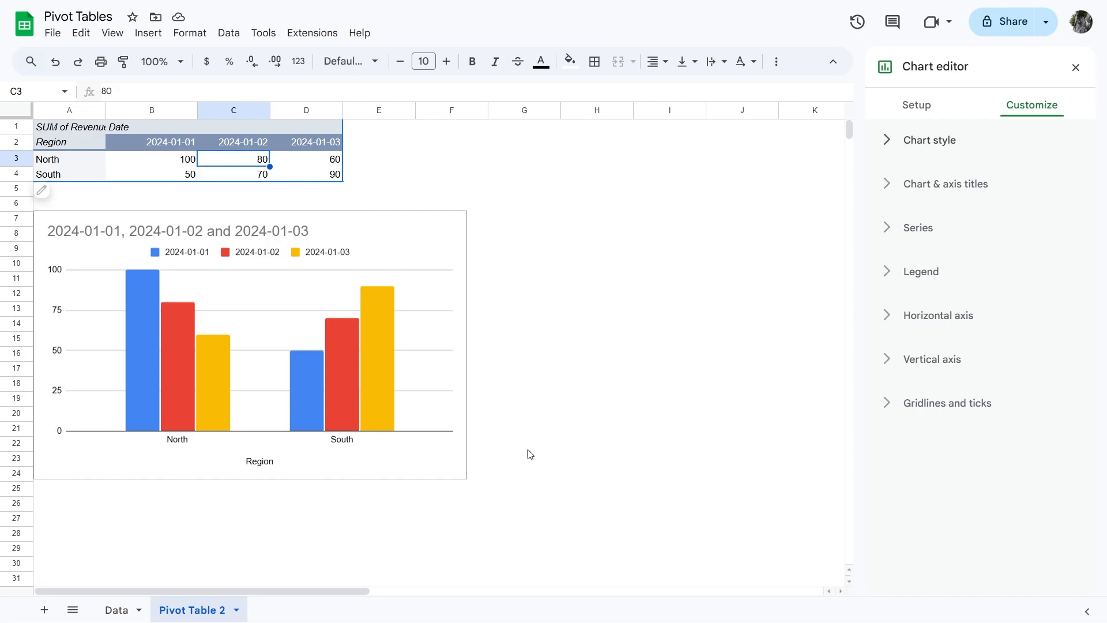
# Set the Revenue in cell F3 of the Data sheet to 70 and return to the Pivot Table 2 sheet.
pyautogui.click(124, 612)
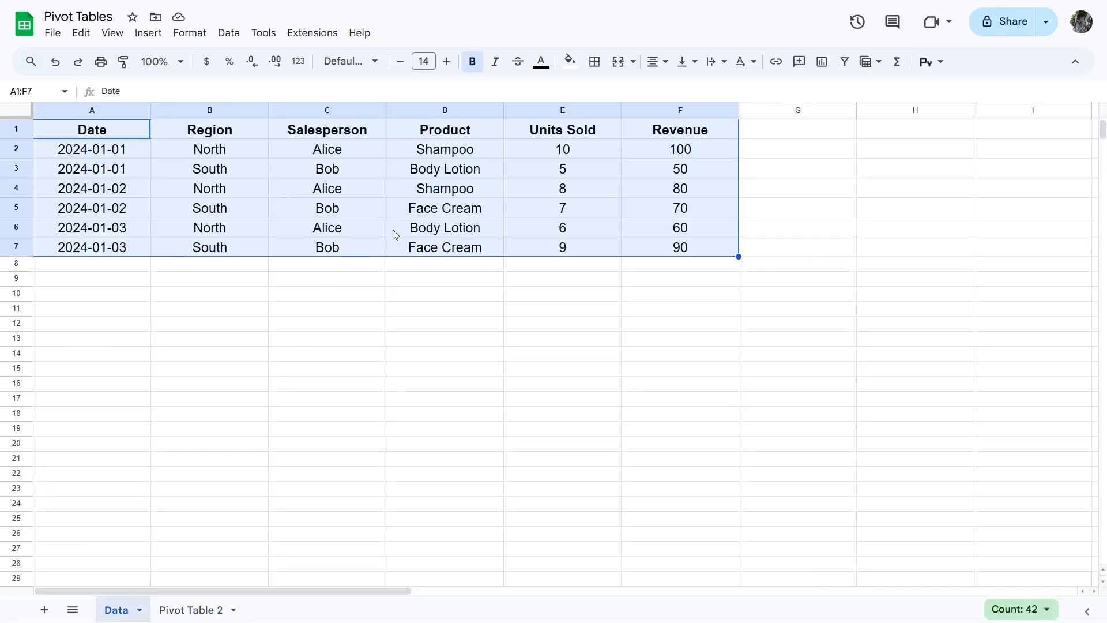
pyautogui.click(588, 172)
pyautogui.click(674, 176)
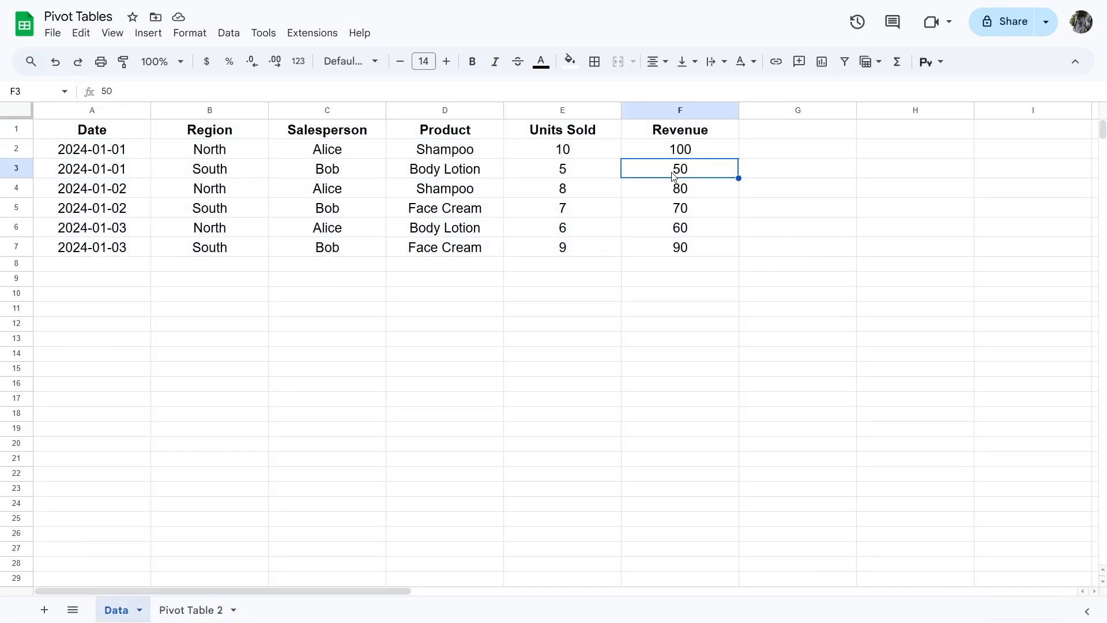
pyautogui.write('70')
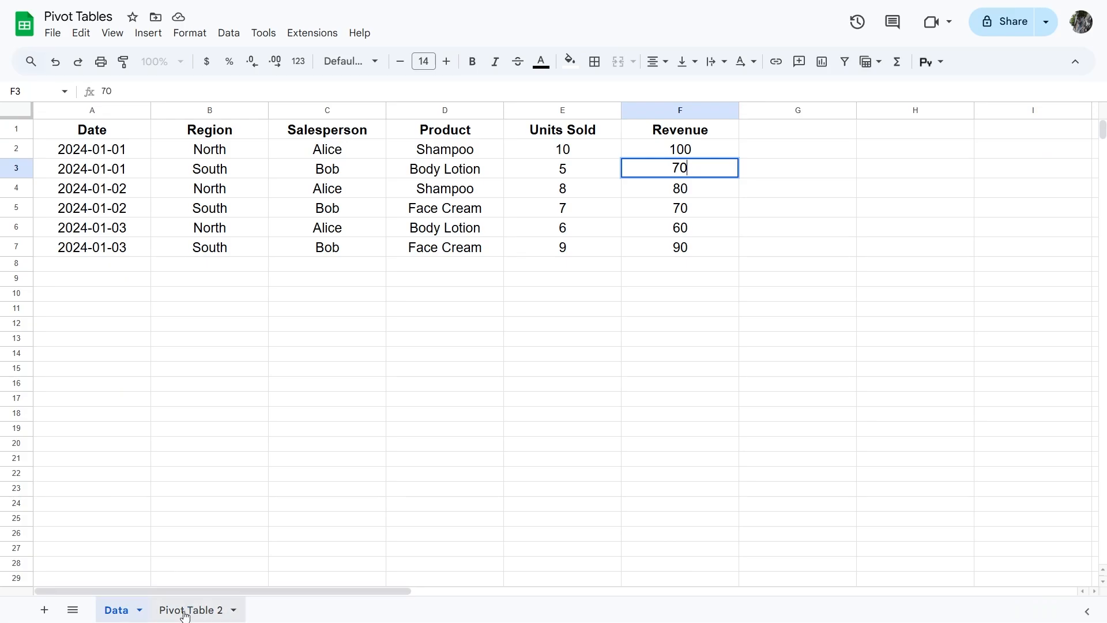
pyautogui.click(188, 610)
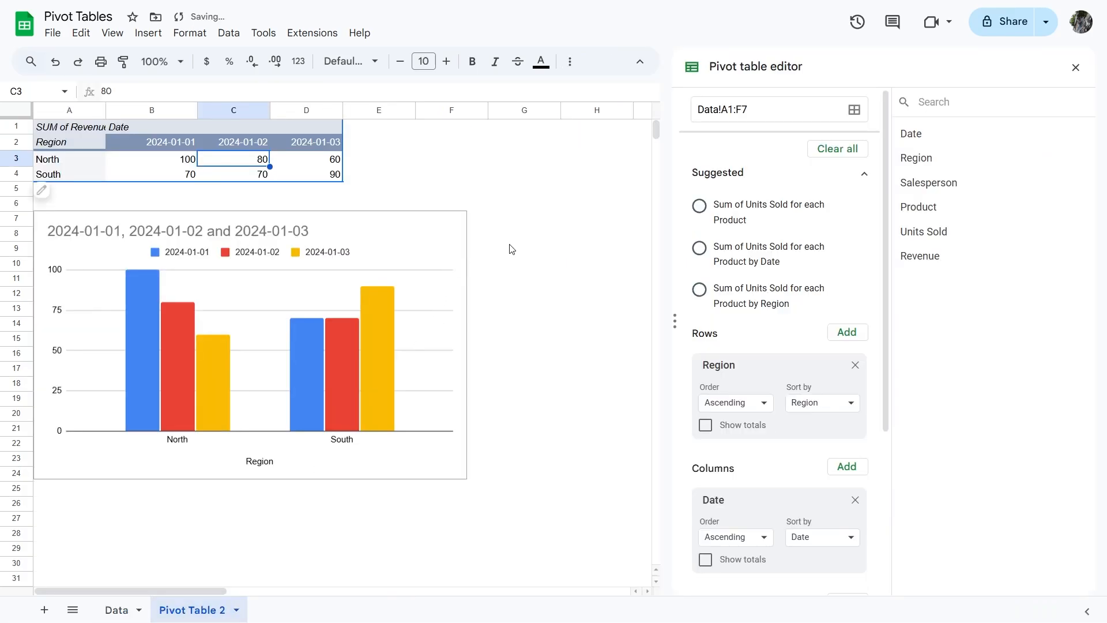
# Clear the pivot table and rebuild it with Salesperson as rows without totals and the SUM of Revenue as values.
pyautogui.click(838, 148)
pyautogui.moveTo(929, 182); pyautogui.dragTo(734, 334)
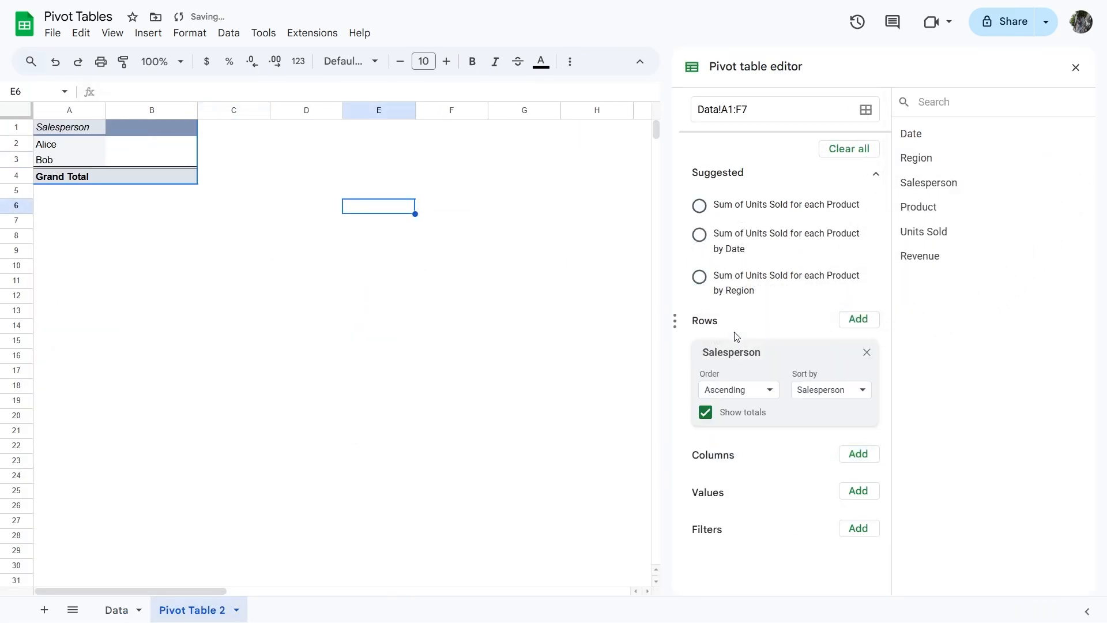
pyautogui.moveTo(921, 256); pyautogui.dragTo(749, 508)
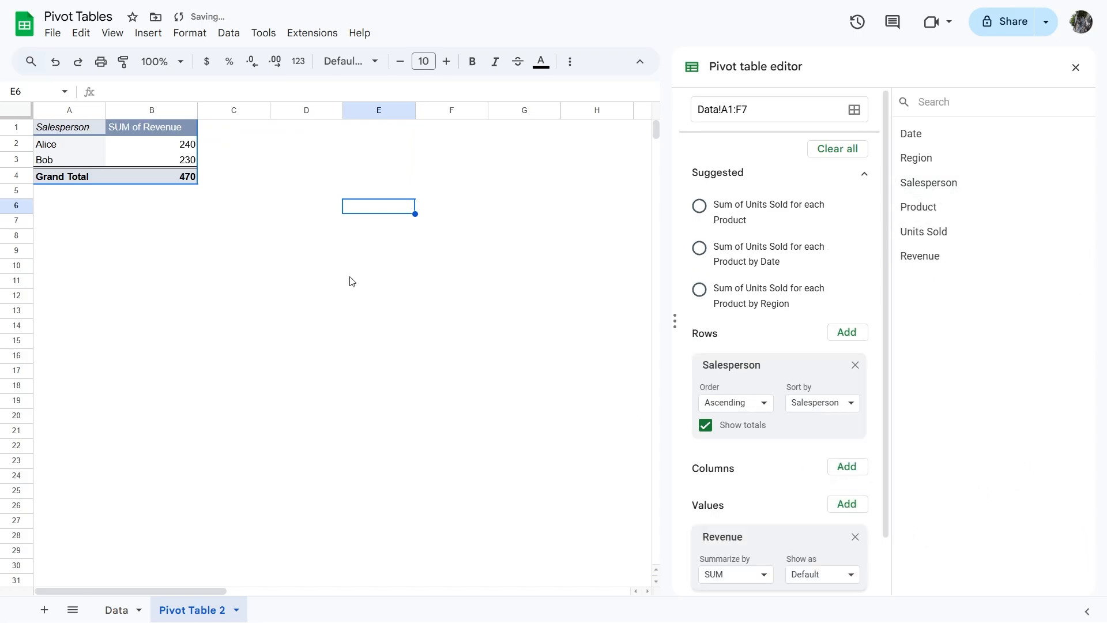
pyautogui.click(704, 426)
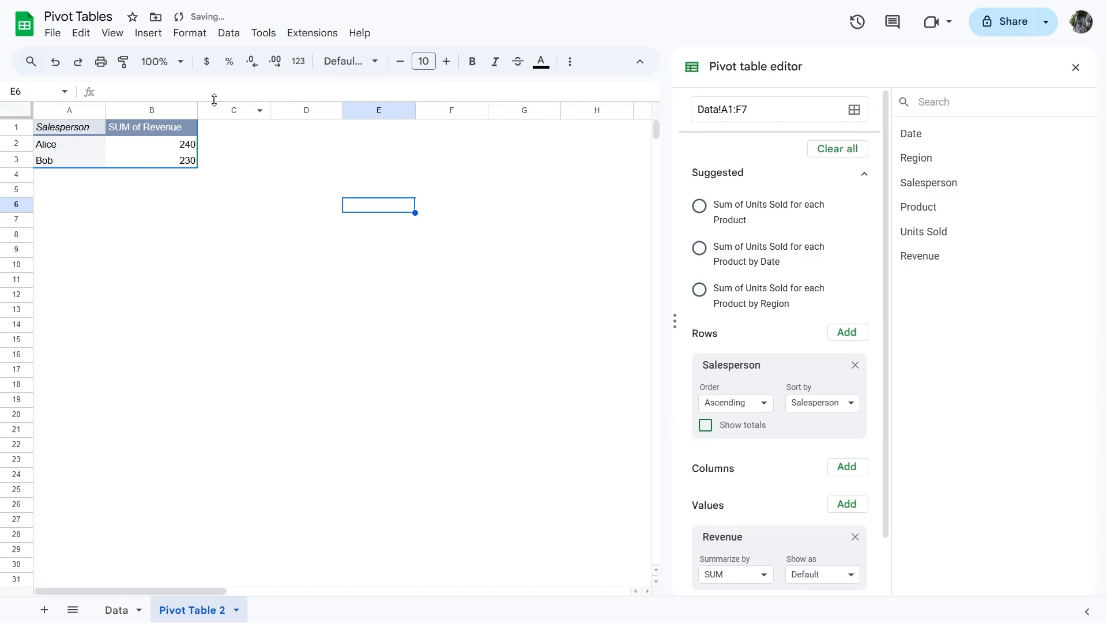
# Insert a column chart of revenue by salesperson from the pivot table.
pyautogui.click(154, 146)
pyautogui.click(148, 32)
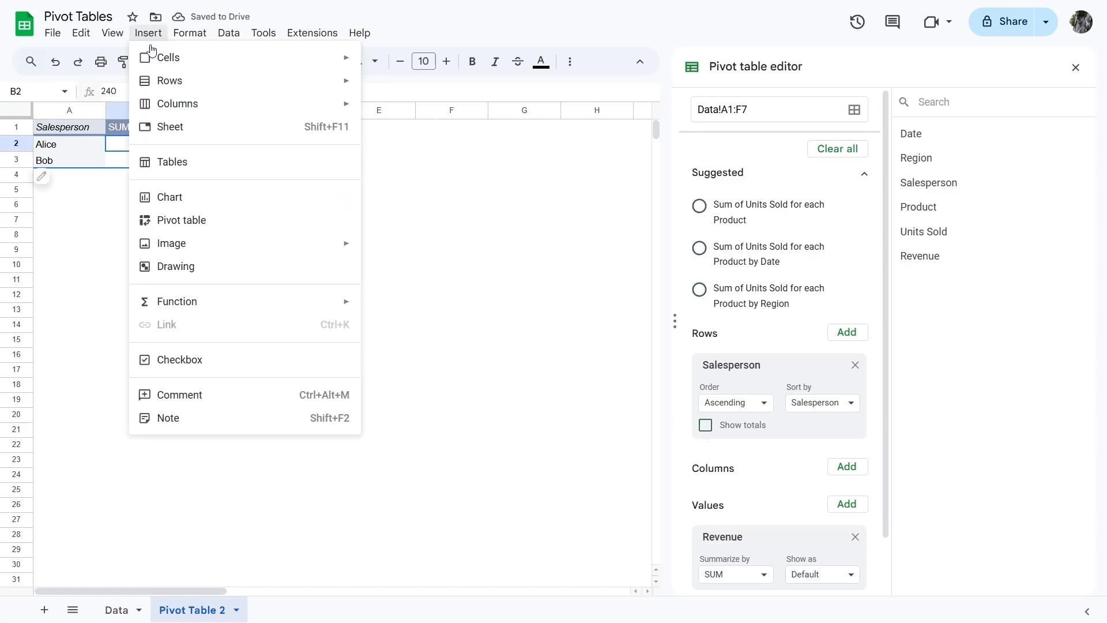
pyautogui.click(189, 197)
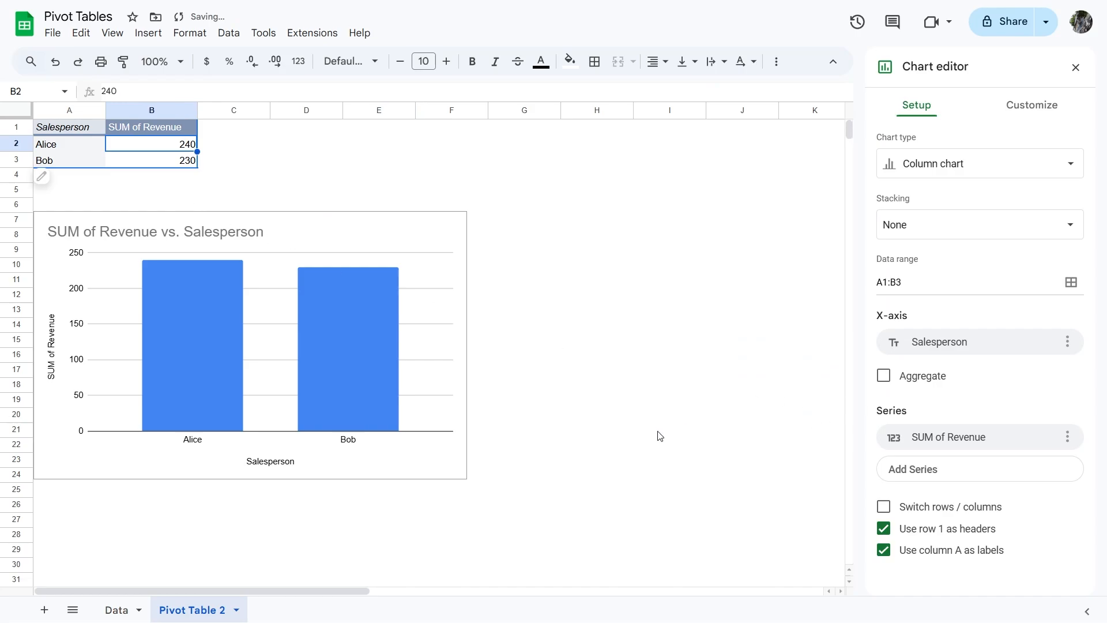
# Turn on data labels for the SUM of Revenue series in the column chart.
pyautogui.click(1038, 108)
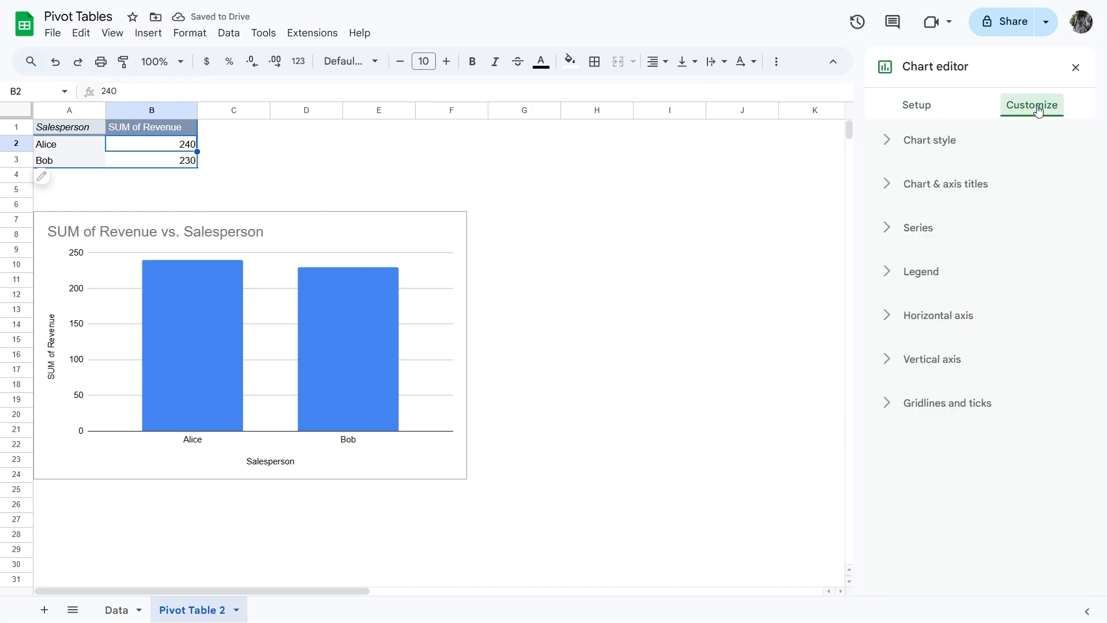
pyautogui.click(918, 227)
pyautogui.scroll(-5, 914, 346)
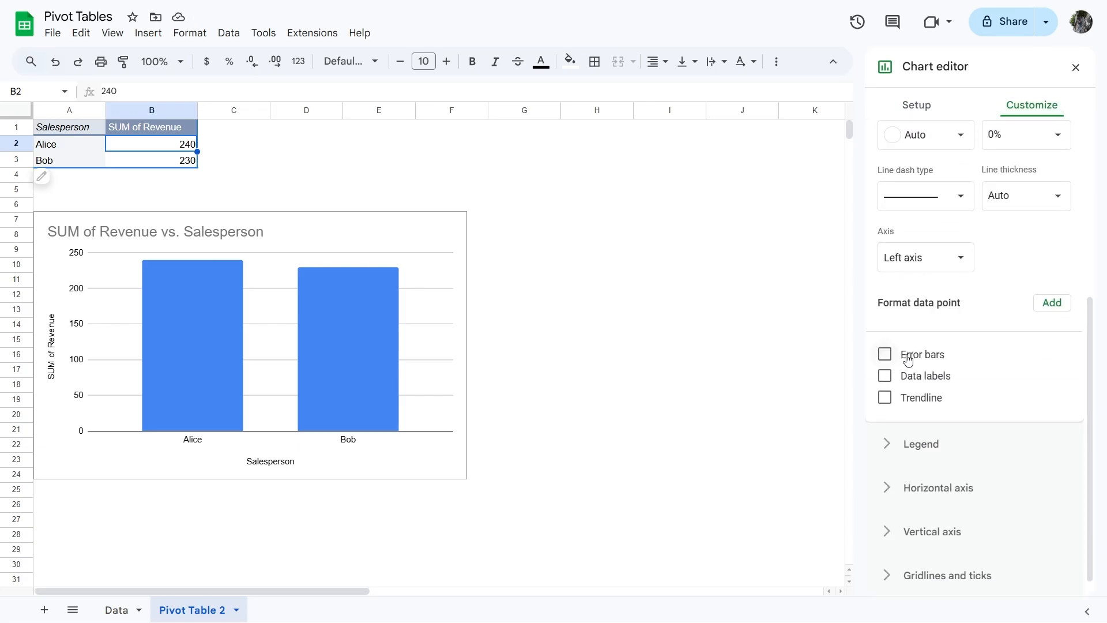
pyautogui.click(887, 377)
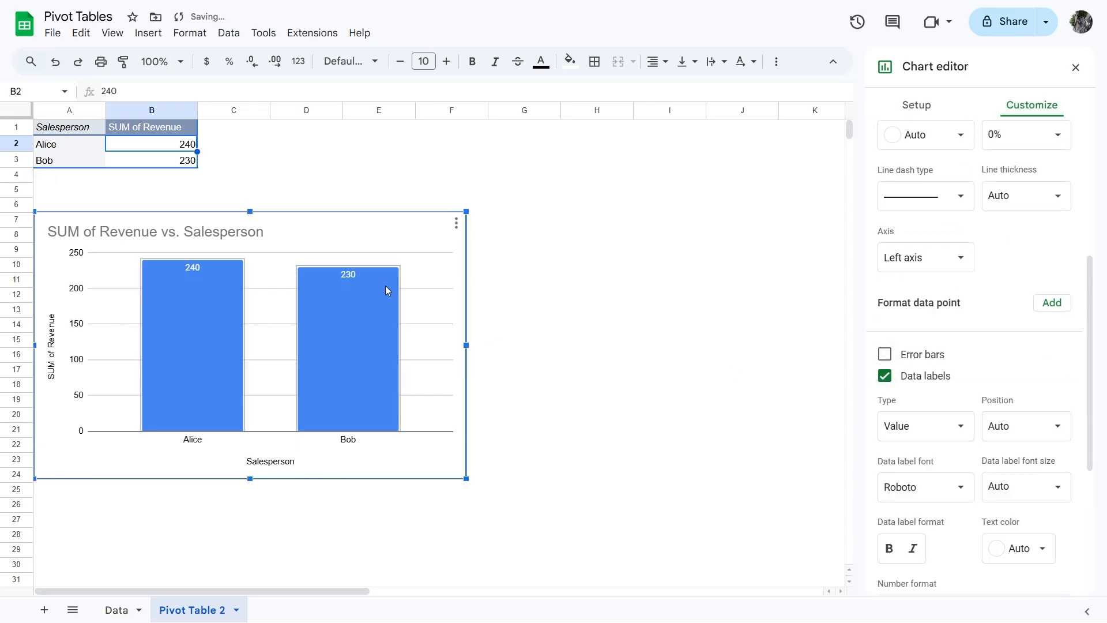
# Set the position of the column chart's data labels to Outside end.
pyautogui.click(269, 252)
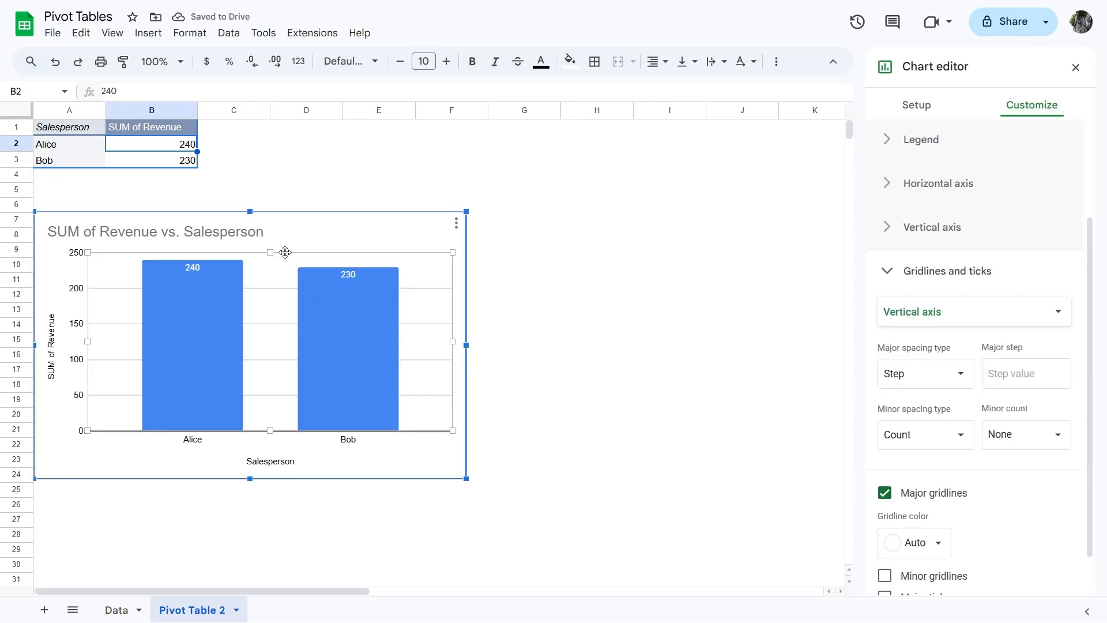
pyautogui.click(196, 323)
pyautogui.scroll(-3, 1079, 461)
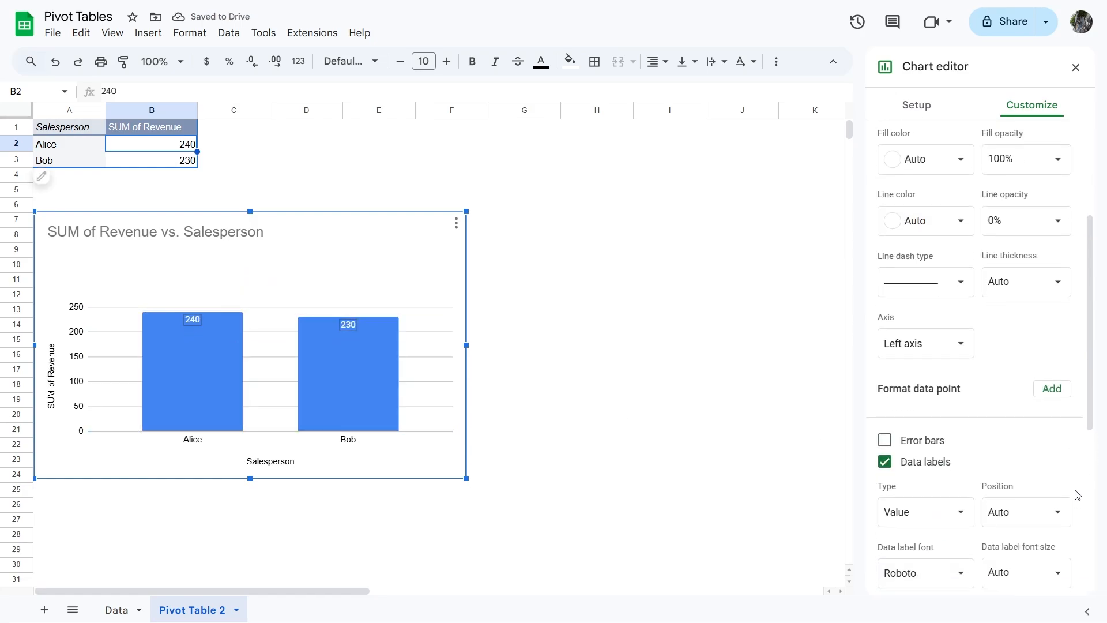
pyautogui.click(1058, 455)
pyautogui.click(1059, 542)
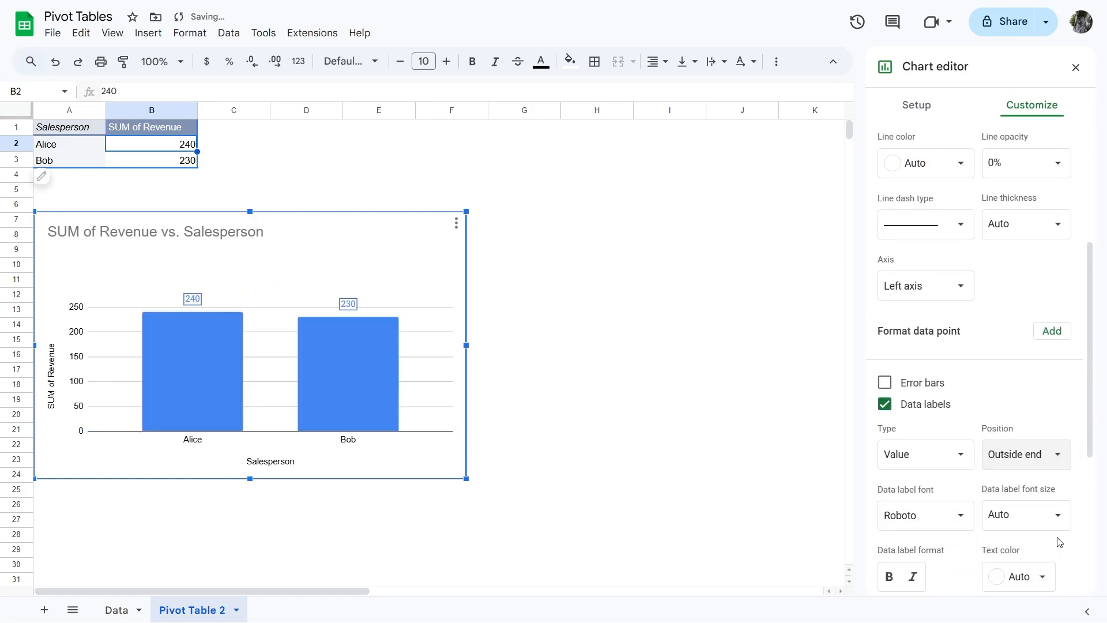
# Make the chart's data labels bold with a font size of 18 and leave the chart editor.
pyautogui.scroll(-2, 1055, 531)
pyautogui.click(891, 463)
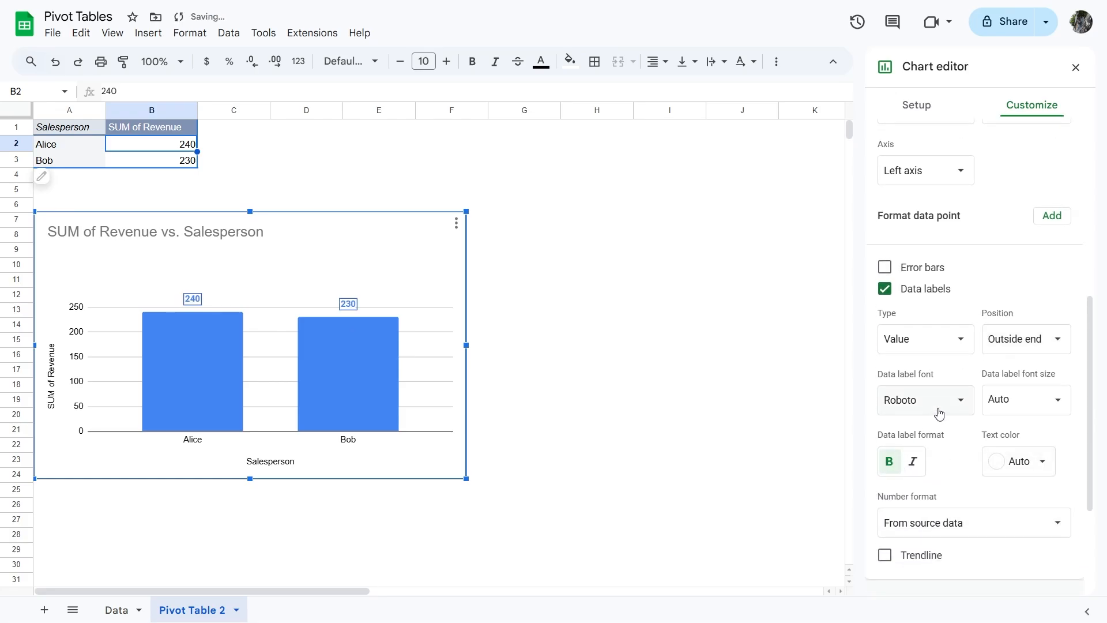
pyautogui.click(1056, 410)
pyautogui.click(1023, 285)
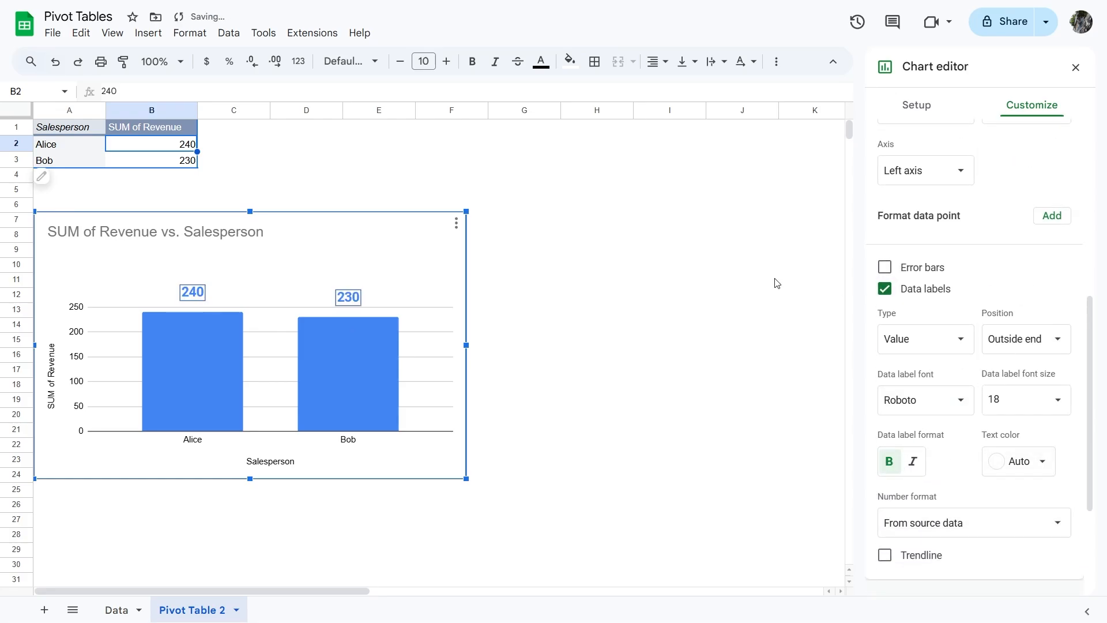
pyautogui.click(719, 224)
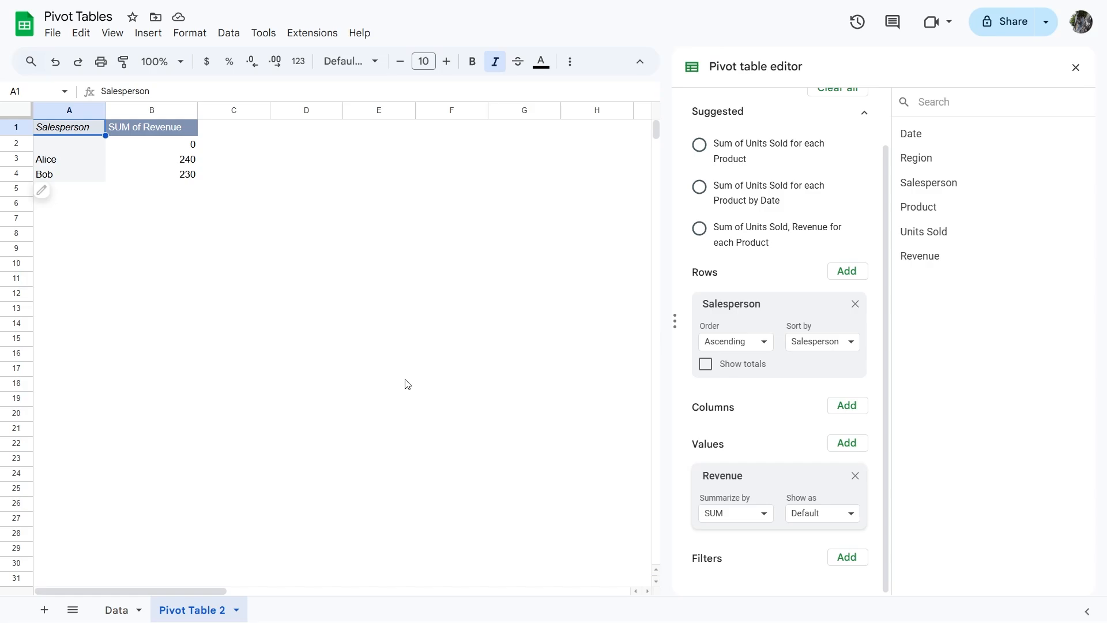
# Change the pivot table's source range to Data!A1:F7 so that it leaves out the empty row 8.
pyautogui.click(408, 384)
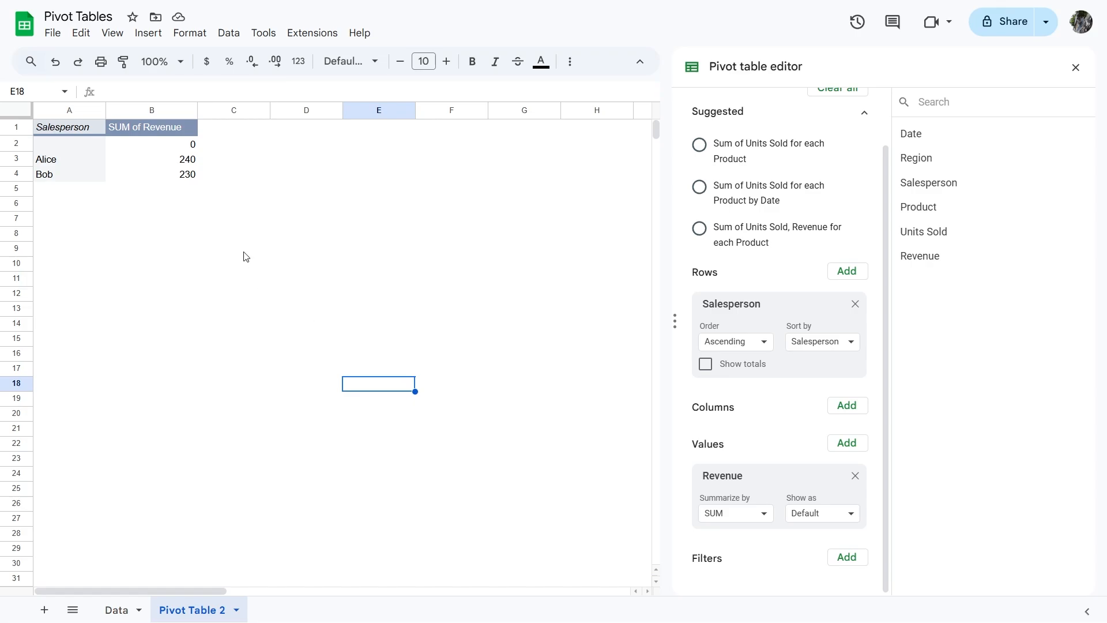
pyautogui.click(182, 147)
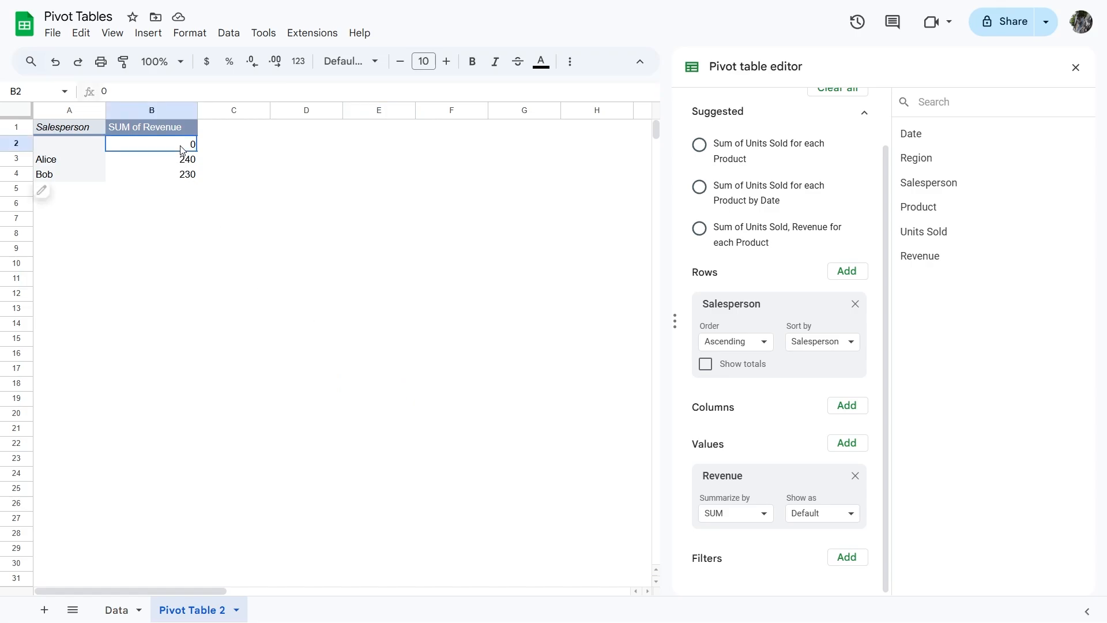
pyautogui.click(61, 149)
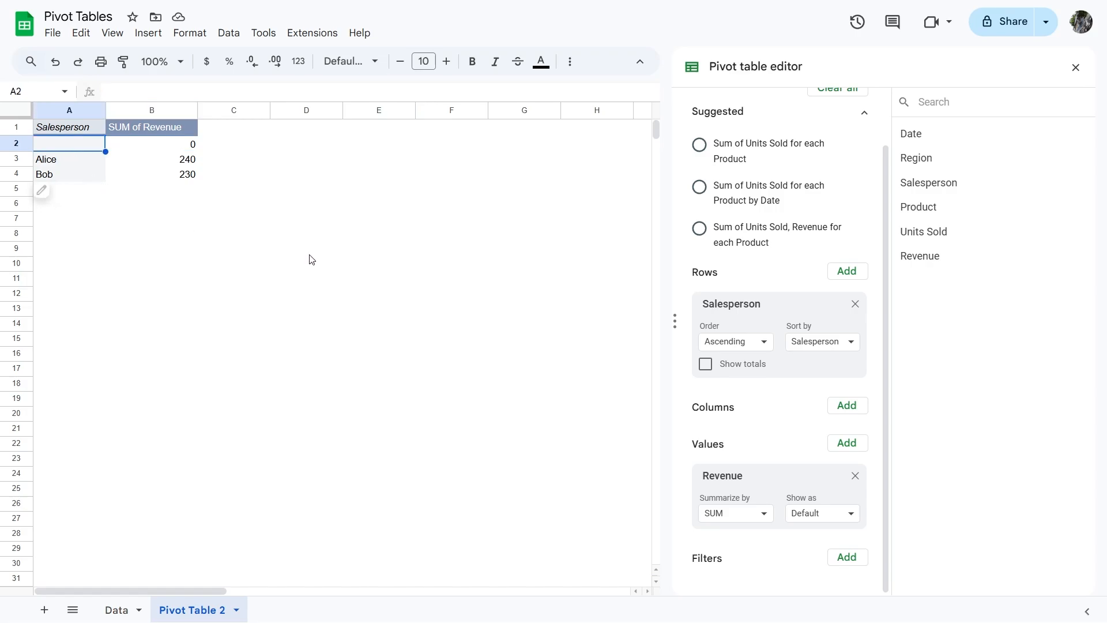
pyautogui.scroll(2, 806, 279)
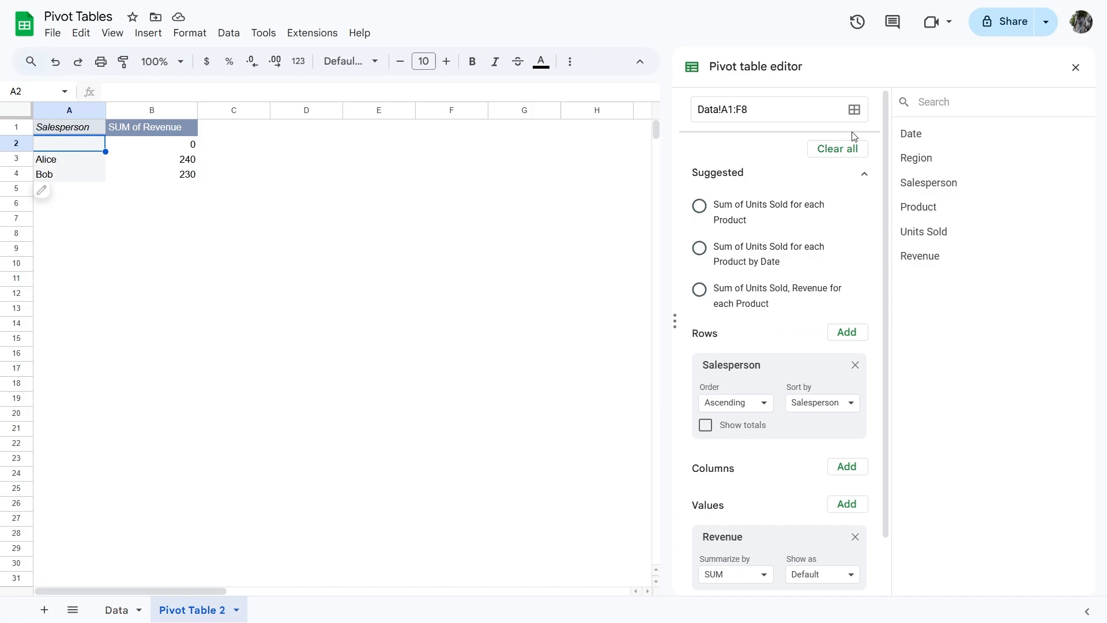
pyautogui.click(855, 112)
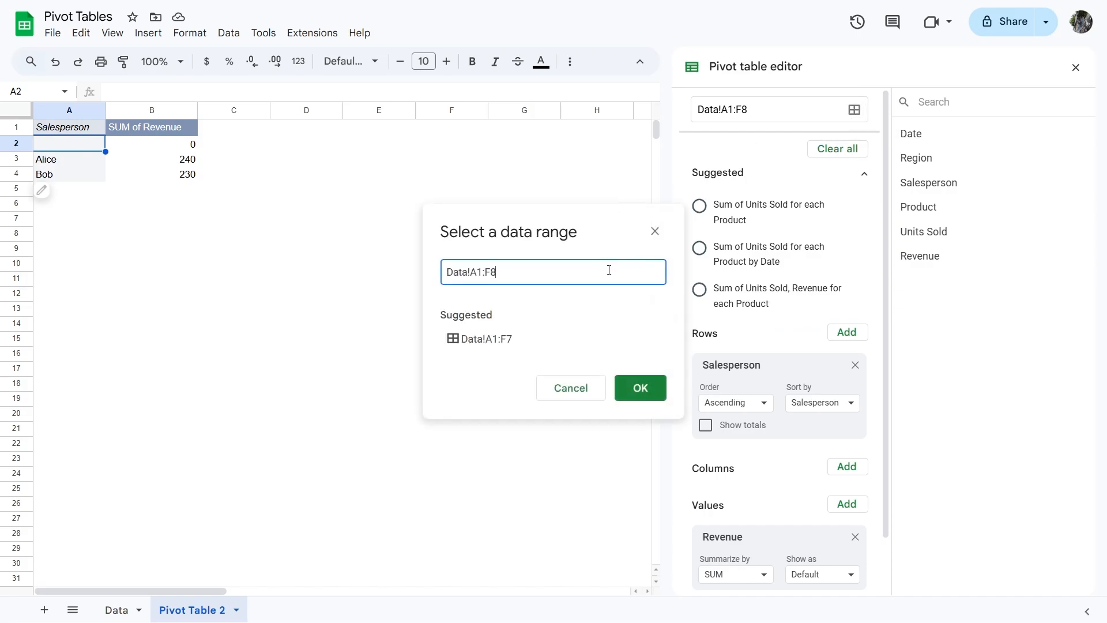
pyautogui.moveTo(609, 270); pyautogui.dragTo(400, 268)
pyautogui.press('BackSpace')
pyautogui.click(121, 611)
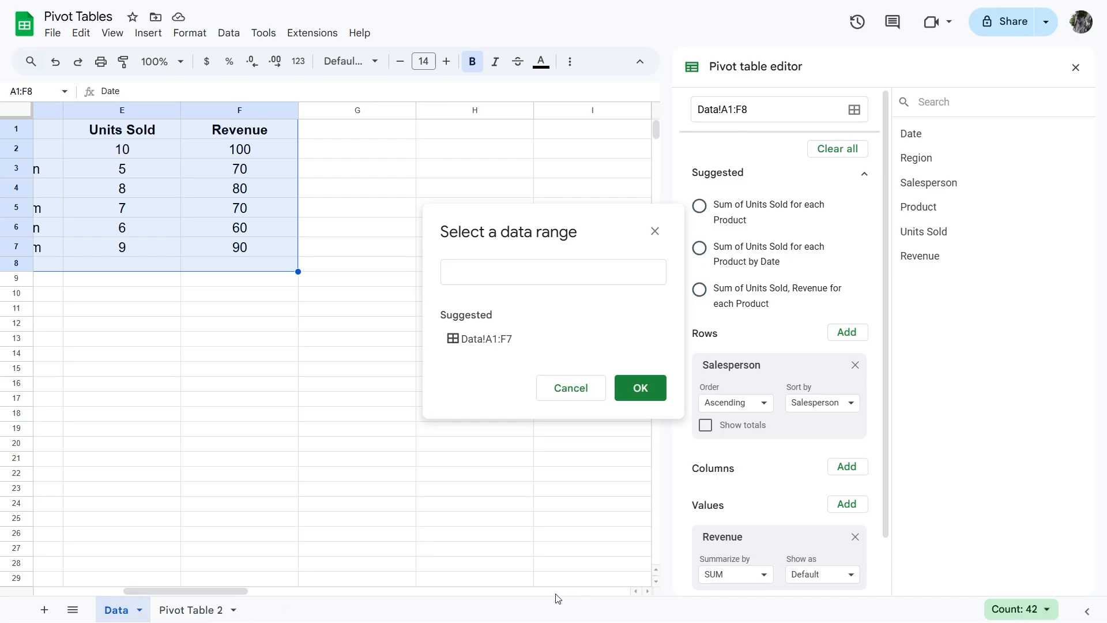
pyautogui.moveTo(249, 593); pyautogui.dragTo(137, 591)
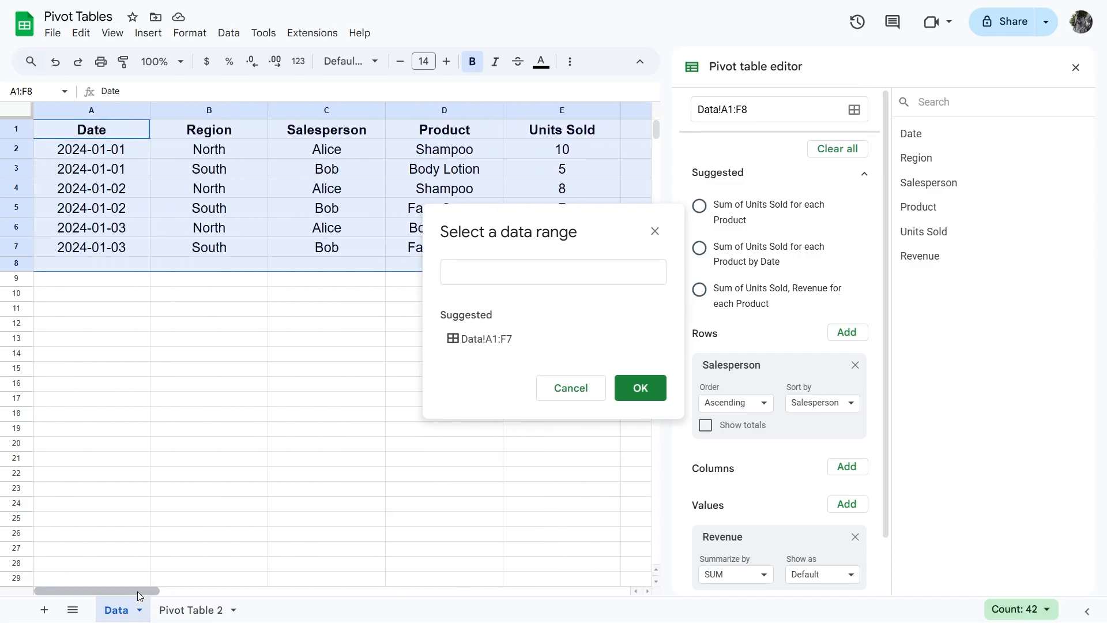
pyautogui.moveTo(543, 207); pyautogui.dragTo(418, 334)
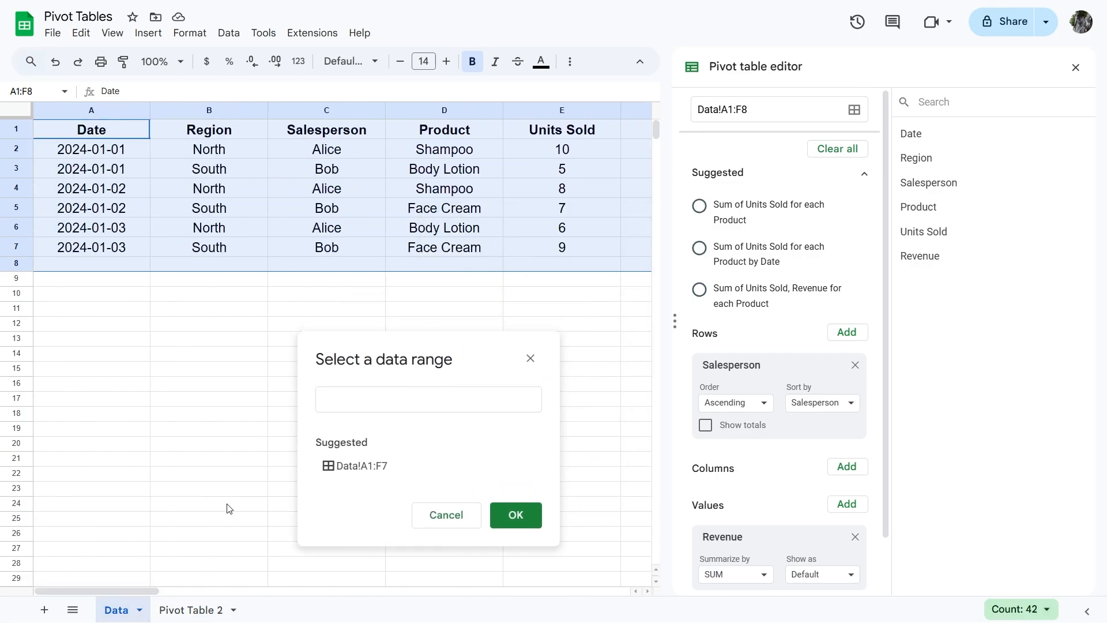
pyautogui.moveTo(674, 323); pyautogui.dragTo(767, 324)
pyautogui.moveTo(683, 130); pyautogui.dragTo(104, 249)
pyautogui.click(516, 515)
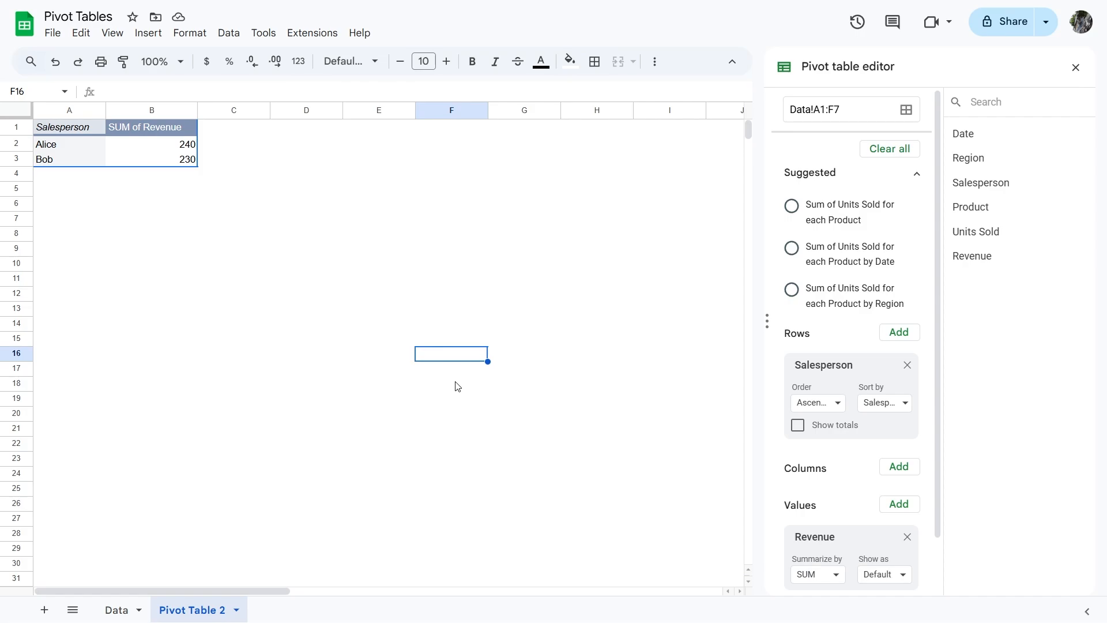
# Add trailing space after the salesperson name in cell C4 of the Data sheet and check the Pivot Table 2 sheet.
pyautogui.click(119, 610)
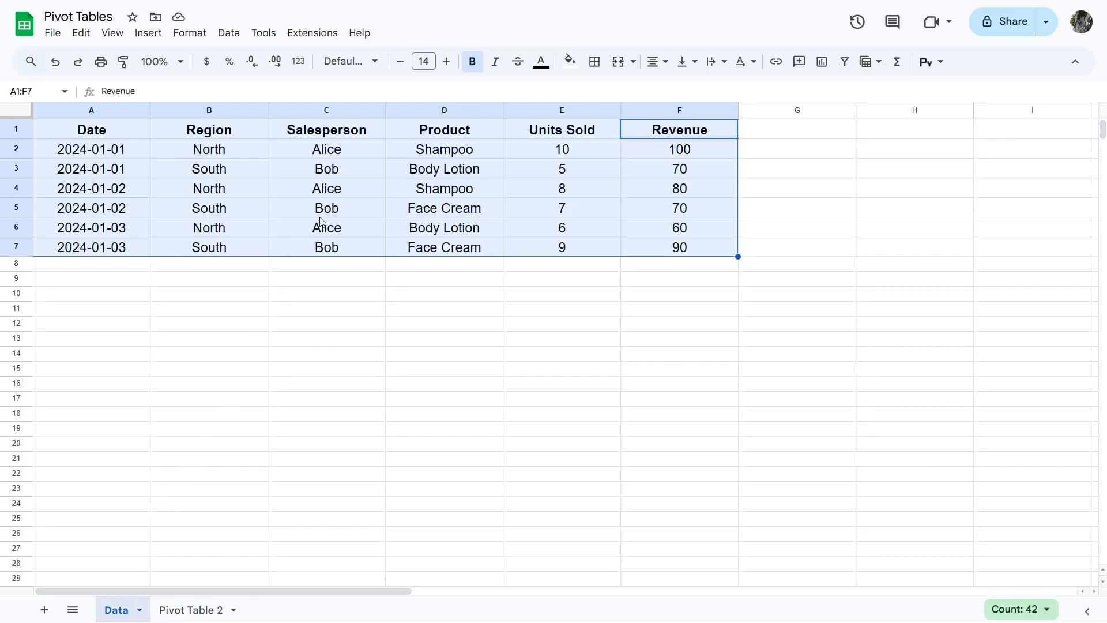
pyautogui.doubleClick(355, 189)
pyautogui.click(364, 317)
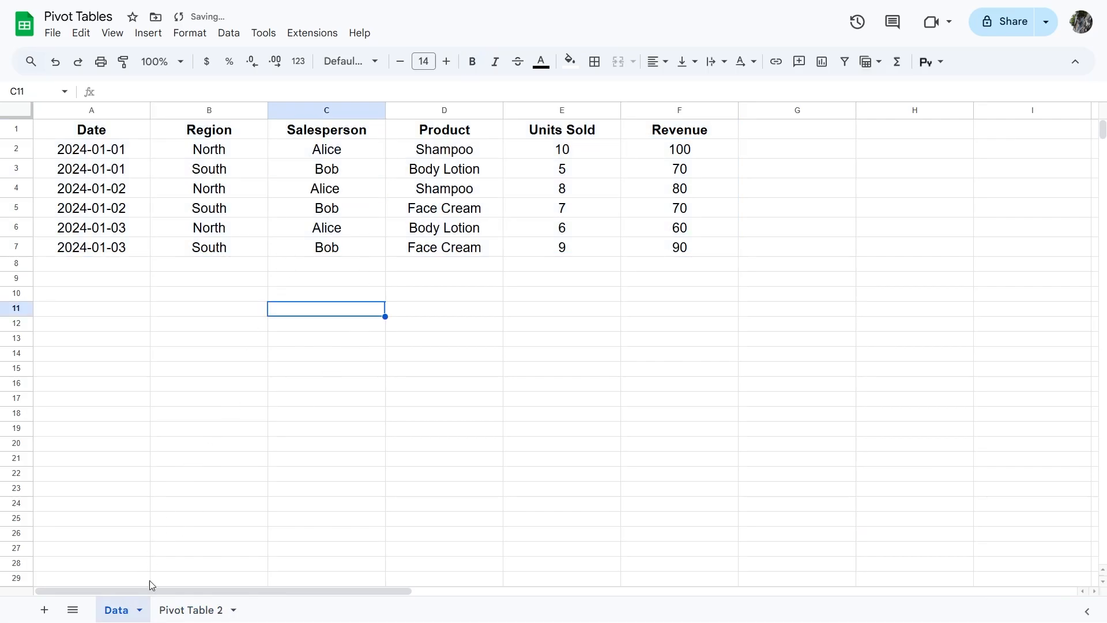
pyautogui.click(171, 610)
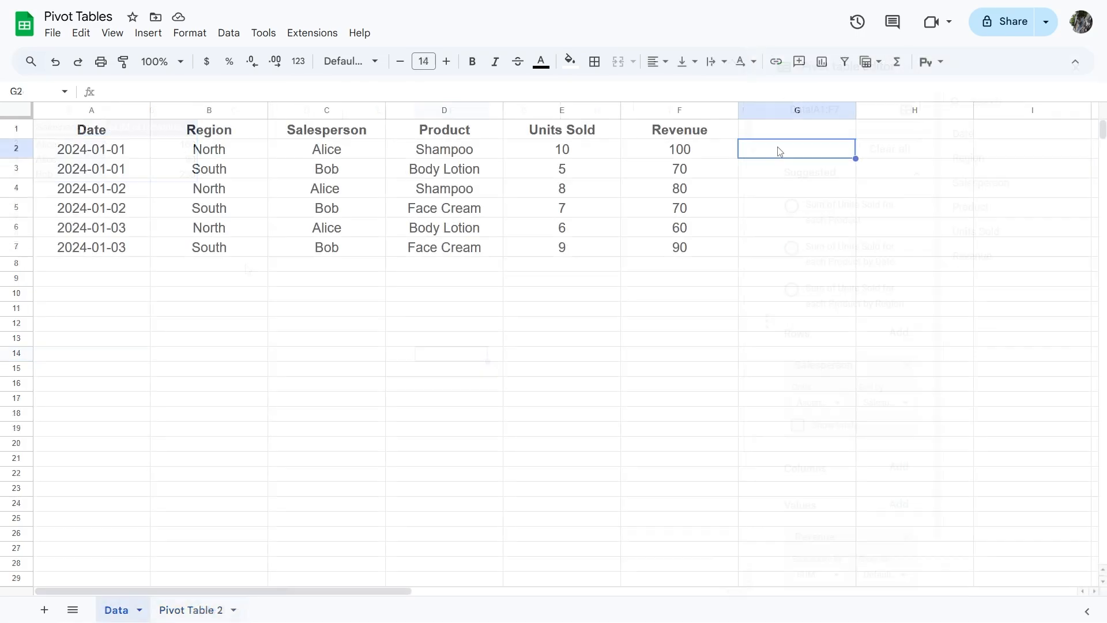
# Enter =TRIM(C2) in cell G2 of the Data sheet and accept the autofill down to G7.
pyautogui.write('=TR')
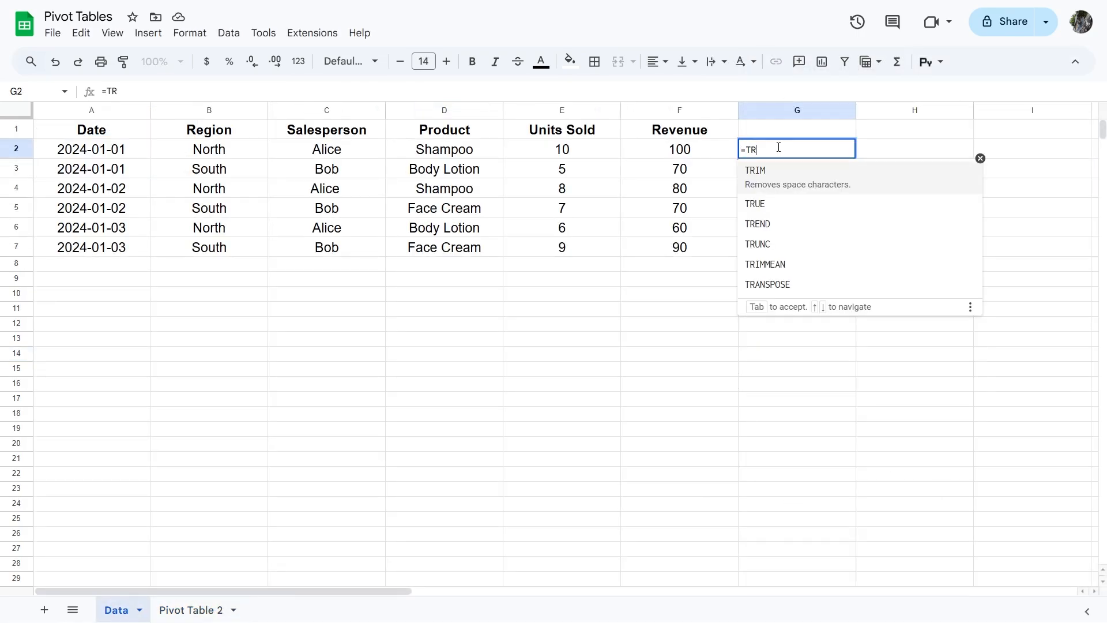
pyautogui.click(796, 173)
pyautogui.click(346, 146)
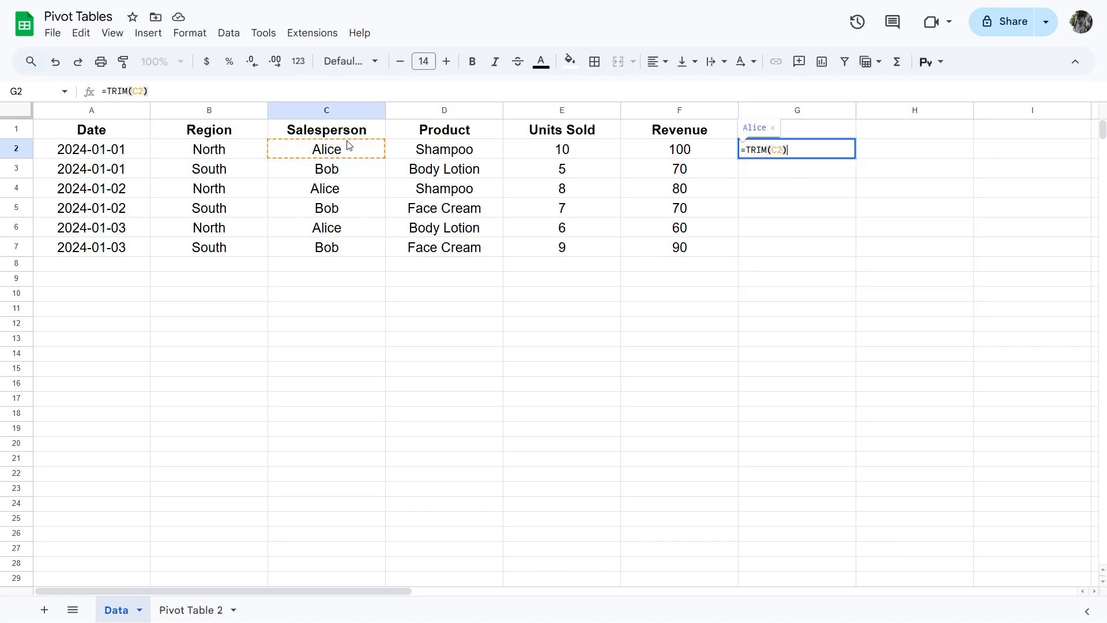
pyautogui.press('Return')
pyautogui.click(874, 264)
# Paste the trimmed names from G2:G7 as values over the Salesperson column starting at C2, and remove helper column G.
pyautogui.moveTo(779, 149); pyautogui.dragTo(781, 237)
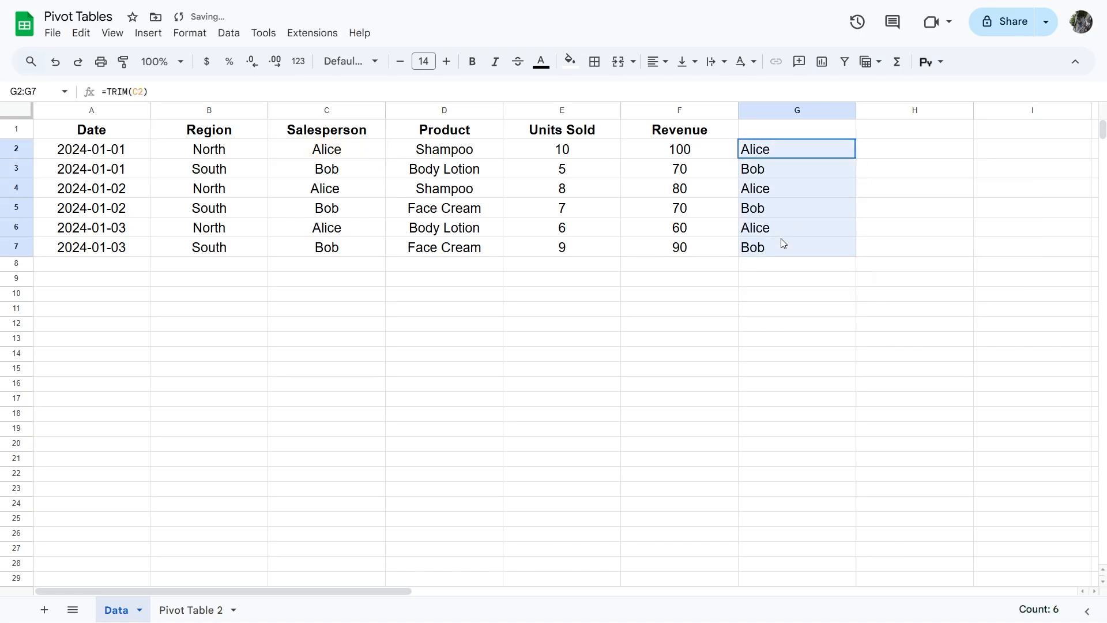
pyautogui.hotkey('ctrl', 'c')
pyautogui.click(349, 150)
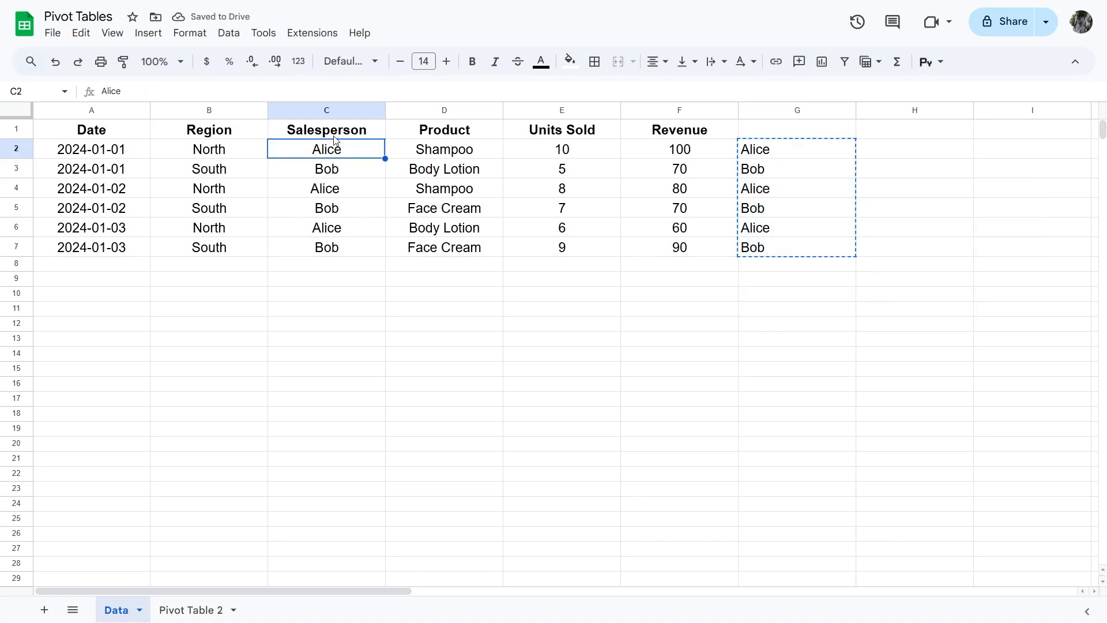
pyautogui.click(81, 34)
pyautogui.moveTo(139, 184)
pyautogui.click(365, 192)
pyautogui.click(563, 323)
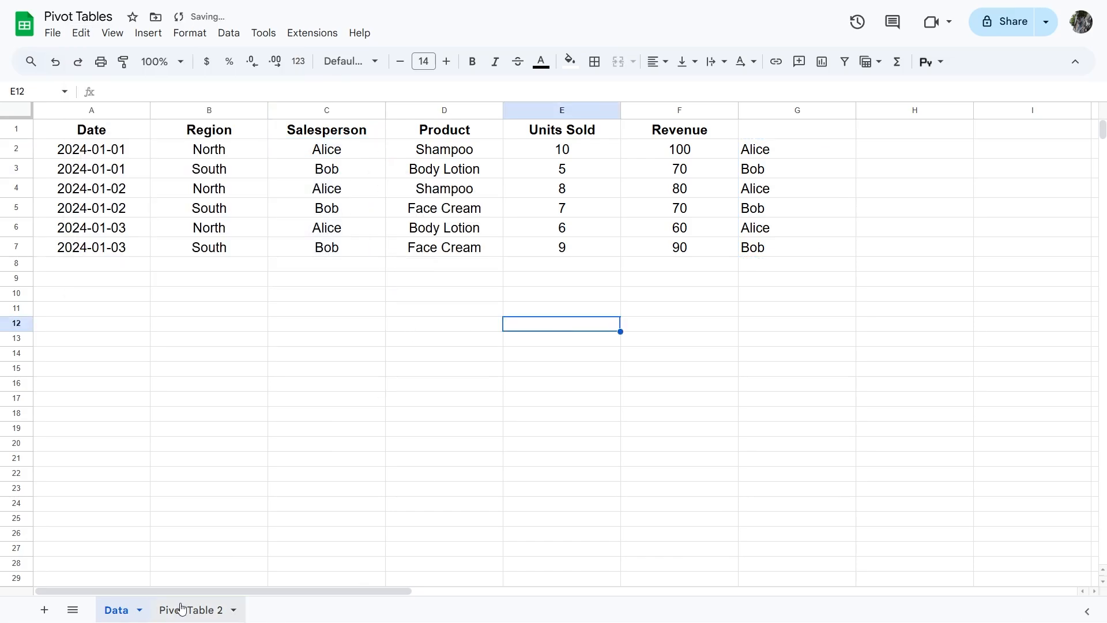
pyautogui.click(796, 110)
pyautogui.rightClick(796, 109)
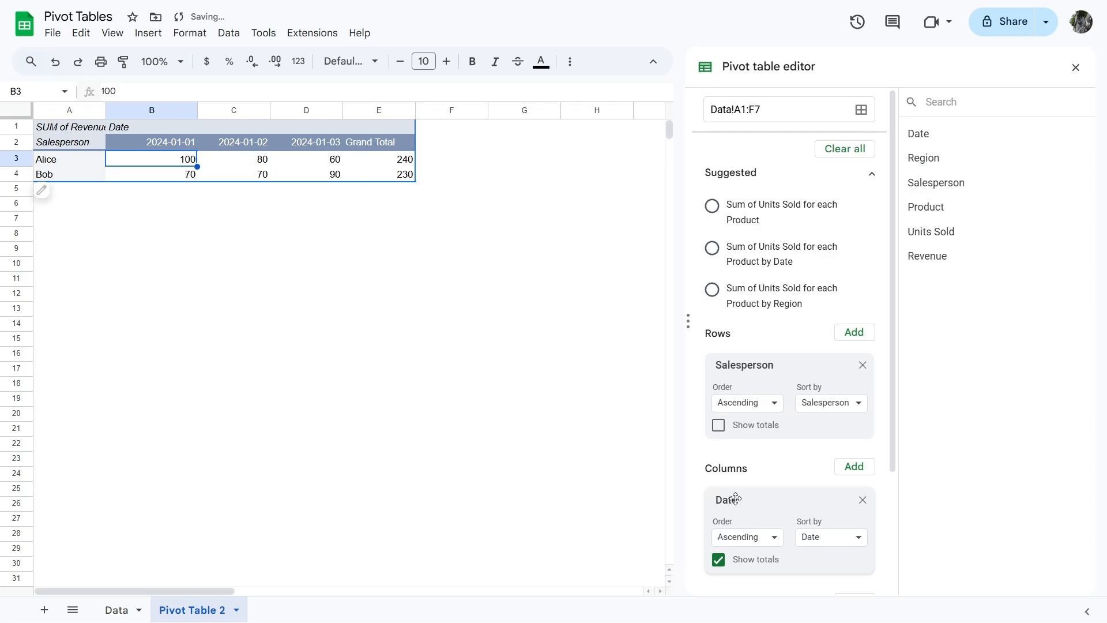
# Turn off the totals for the Date columns in the pivot table.
pyautogui.scroll(-3, 738, 400)
pyautogui.click(718, 401)
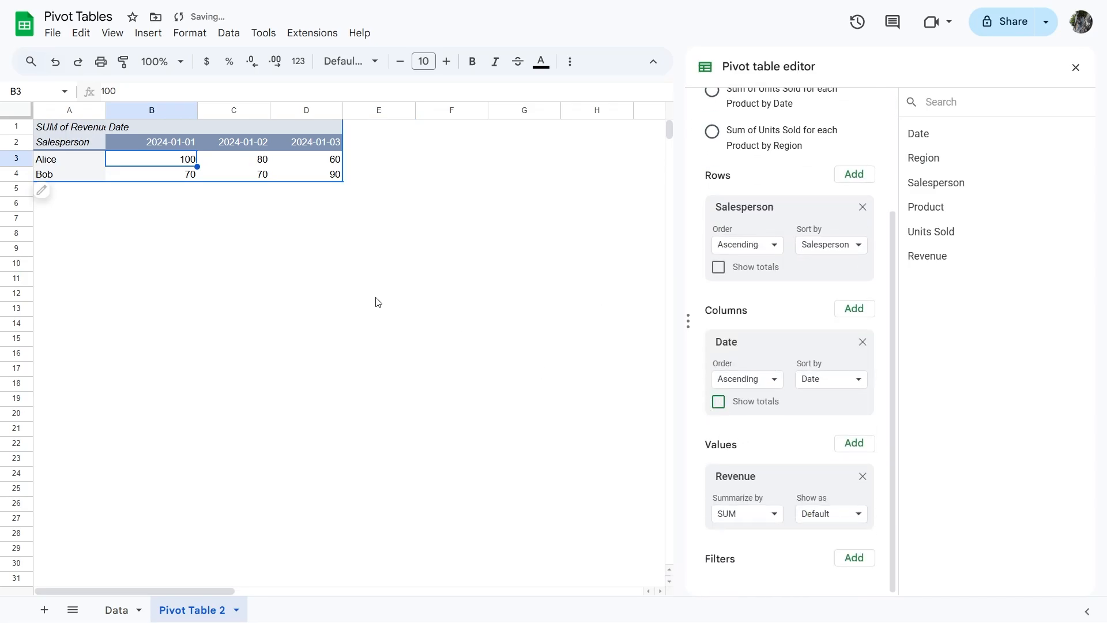
pyautogui.click(369, 220)
pyautogui.click(327, 165)
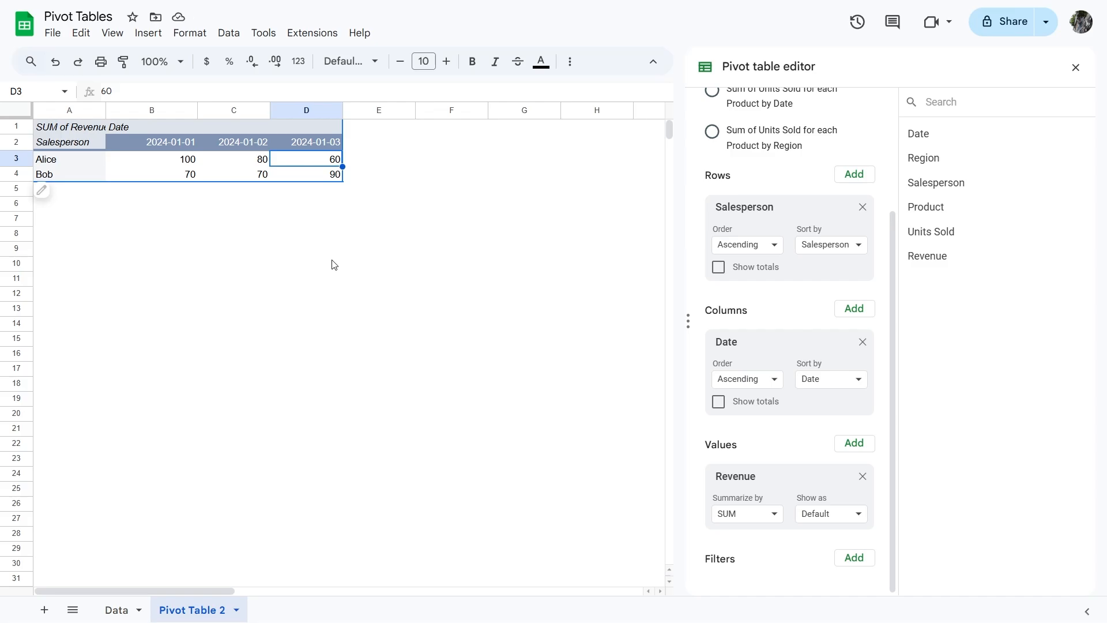
# Update the pivot table's source range to Data!A1:F8 so that it includes the highlighted row in the Data sheet.
pyautogui.click(117, 610)
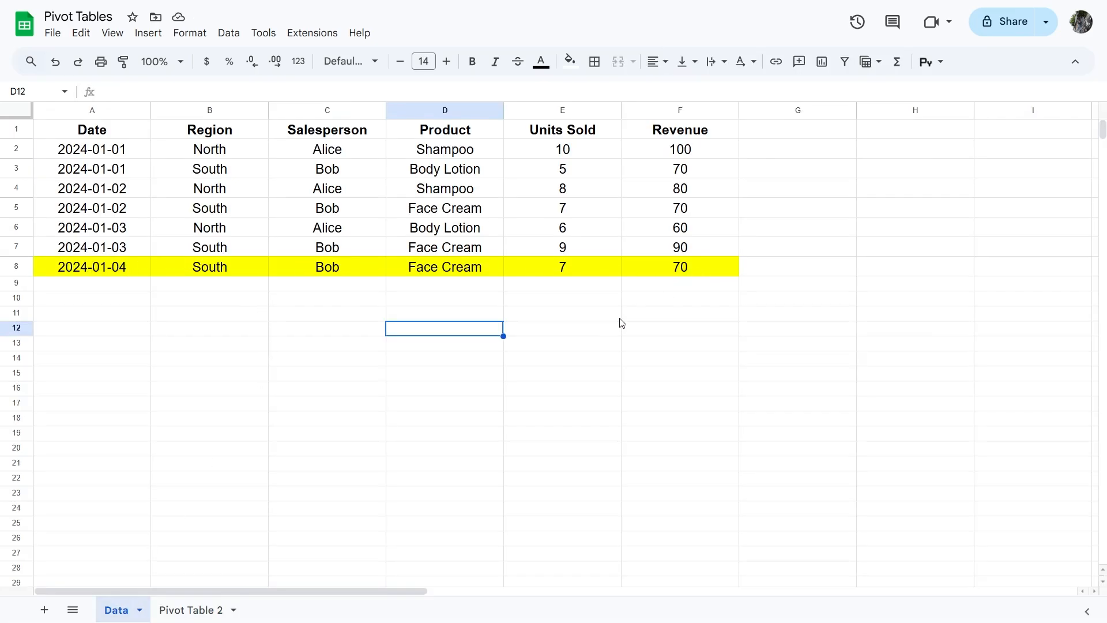
pyautogui.click(189, 610)
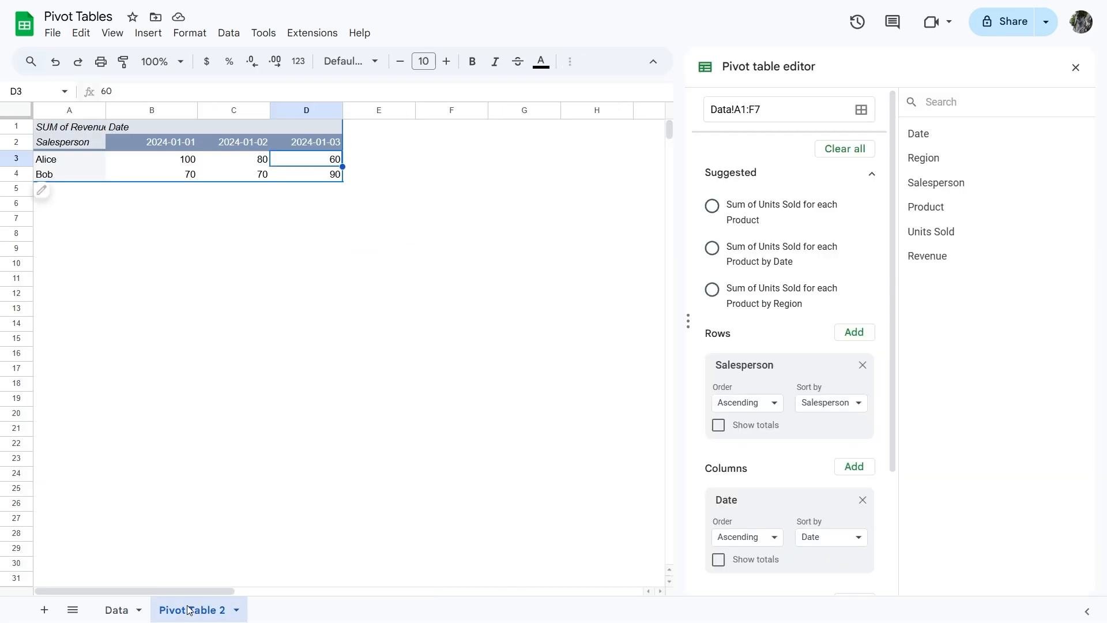
pyautogui.click(861, 110)
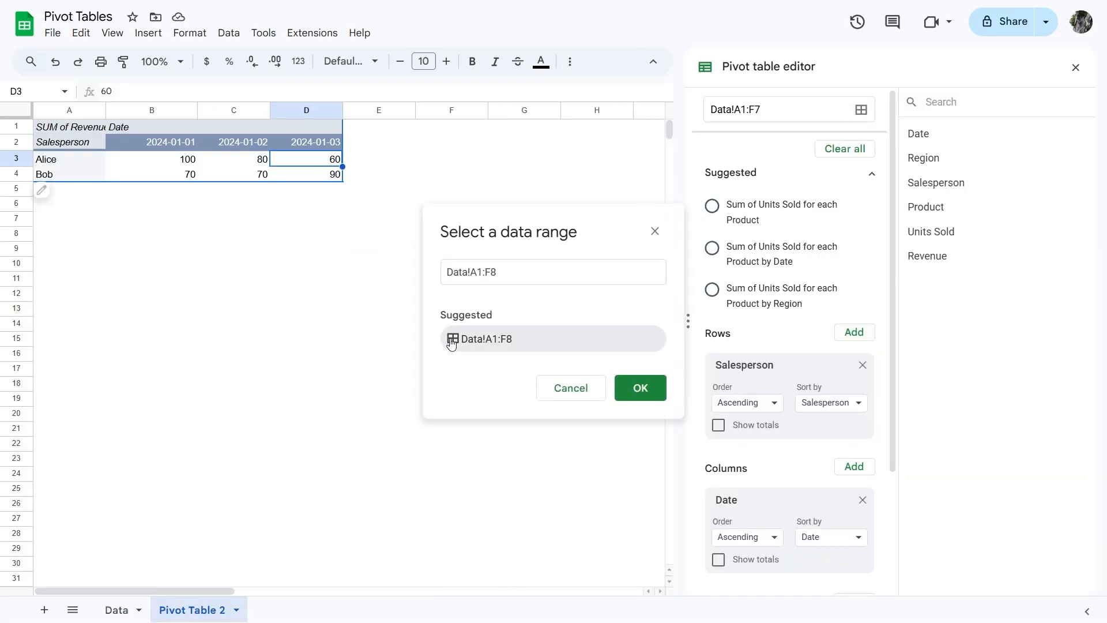
pyautogui.click(467, 272)
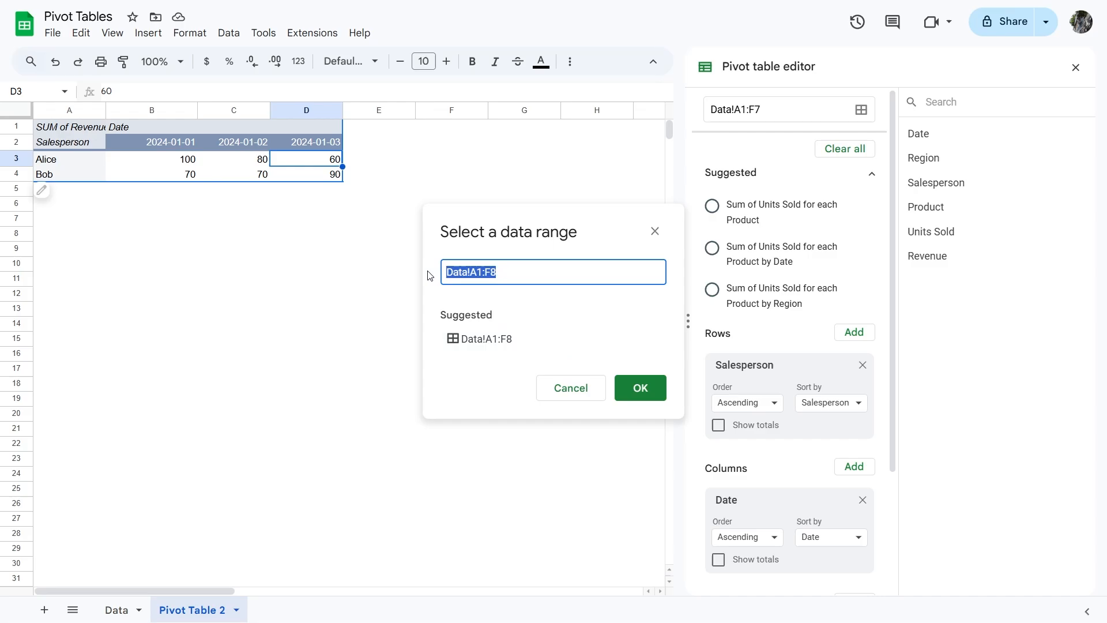
pyautogui.press('BackSpace')
pyautogui.click(116, 610)
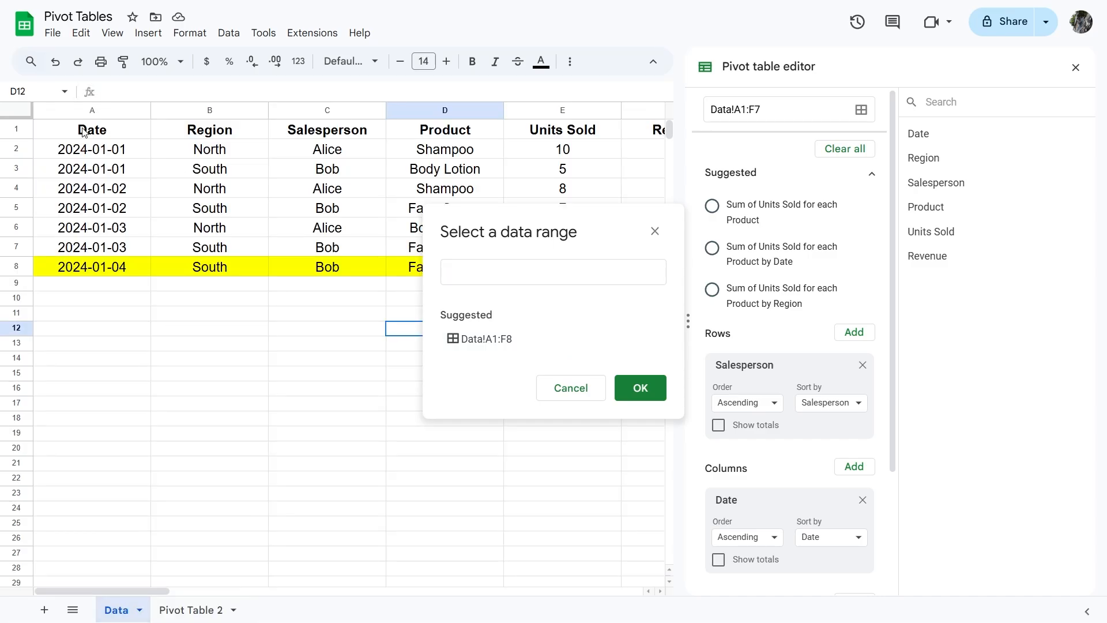
pyautogui.moveTo(83, 132); pyautogui.dragTo(629, 268)
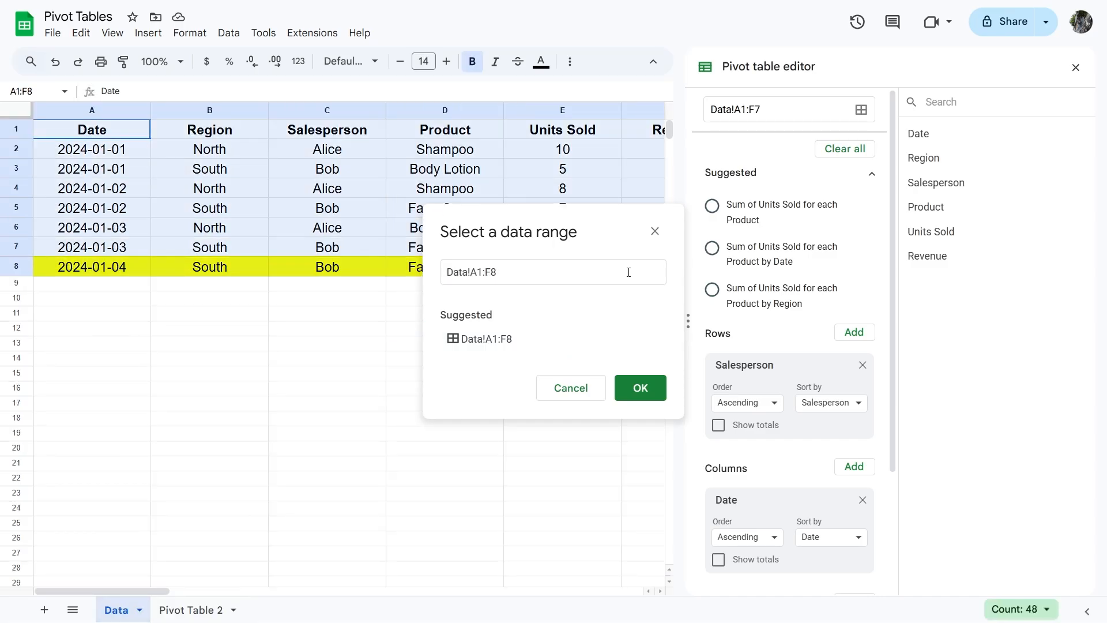
pyautogui.click(649, 388)
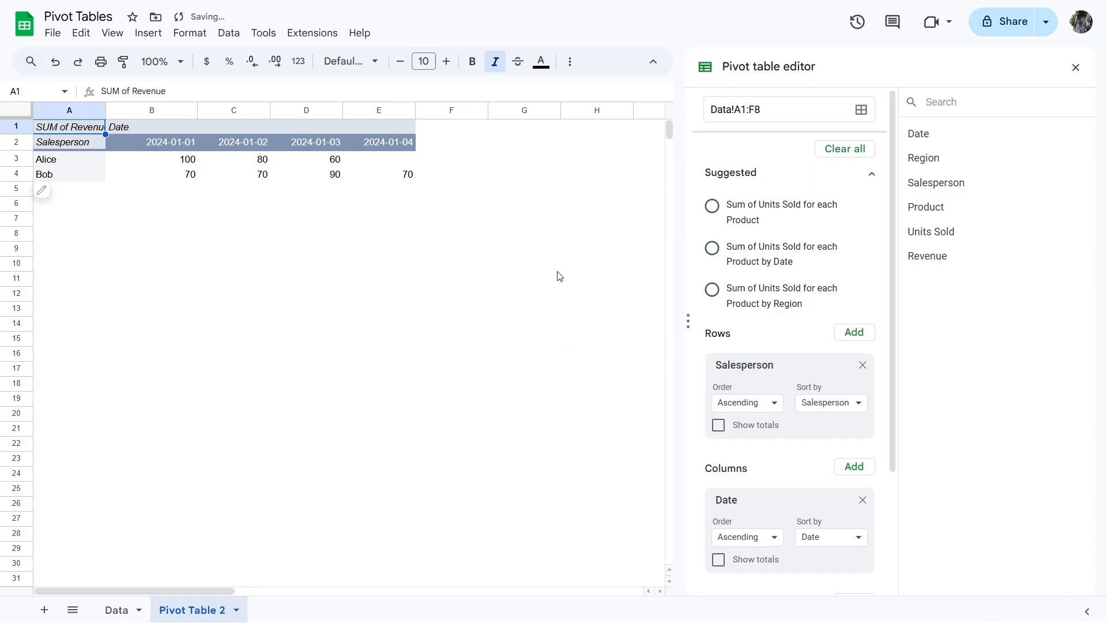
pyautogui.click(436, 194)
# Check the summary functions offered for the Revenue values in the pivot table without changing the current one.
pyautogui.click(186, 160)
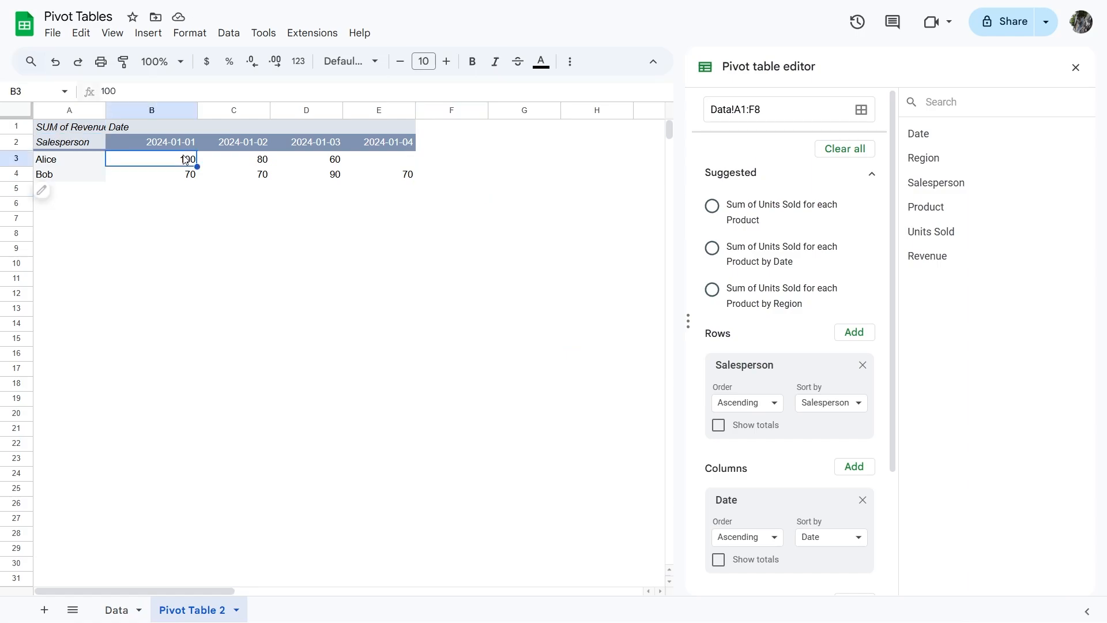
pyautogui.click(203, 221)
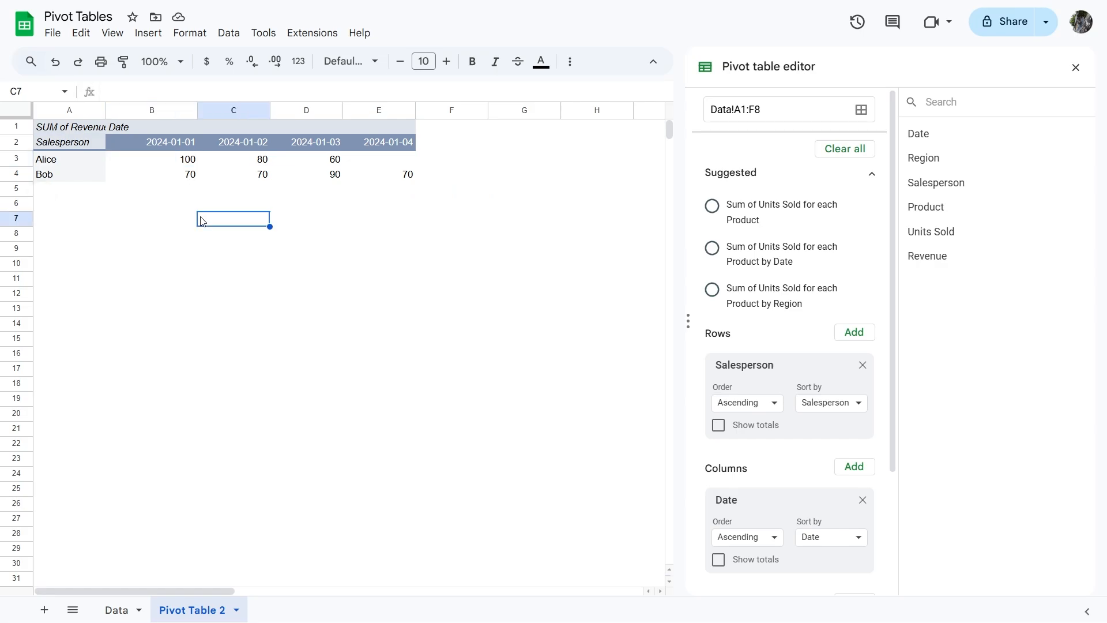
pyautogui.scroll(-3, 784, 403)
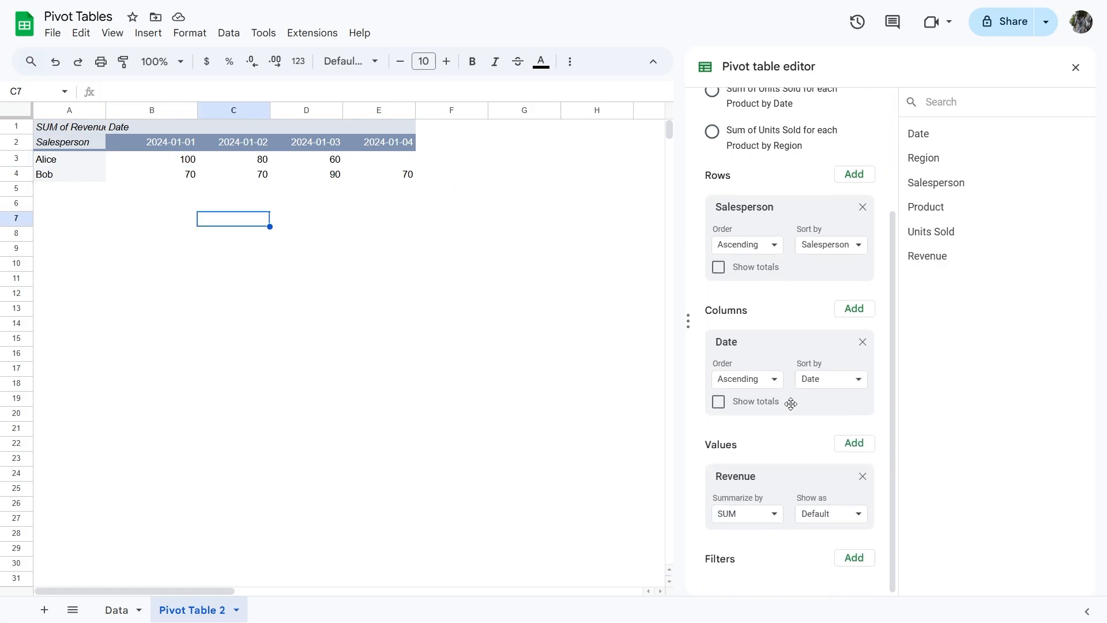
pyautogui.click(775, 523)
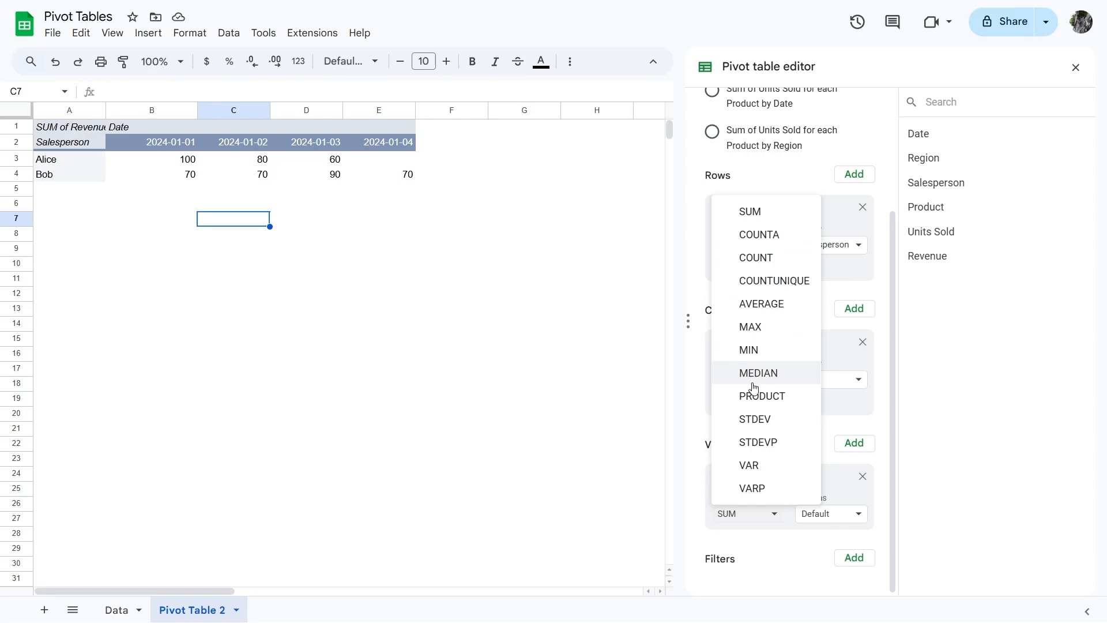
pyautogui.click(461, 346)
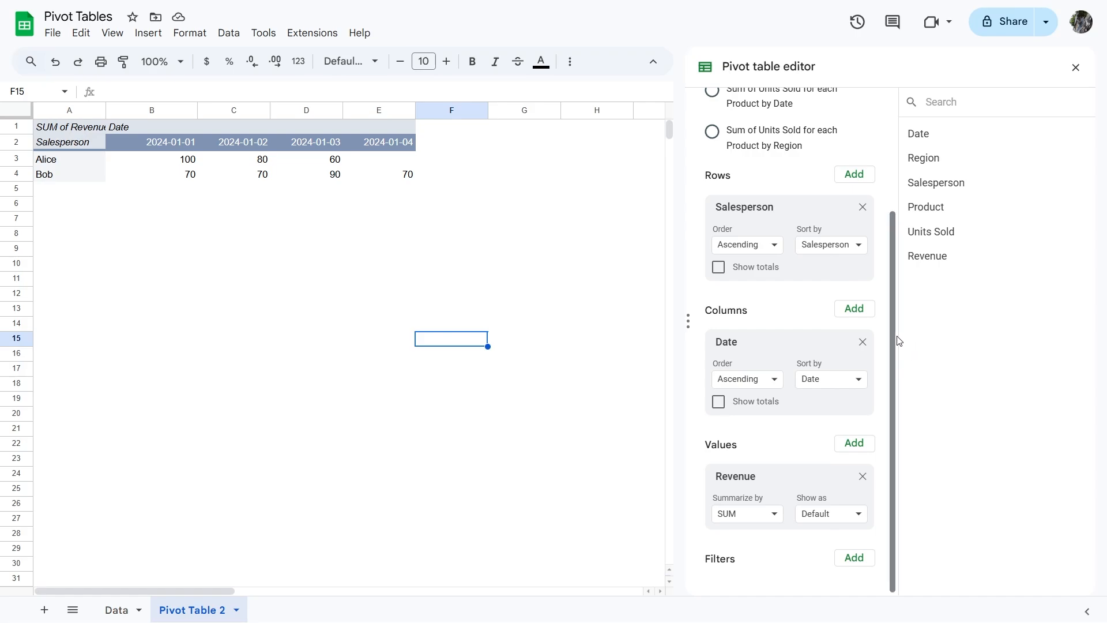
pyautogui.moveTo(894, 341); pyautogui.dragTo(897, 216)
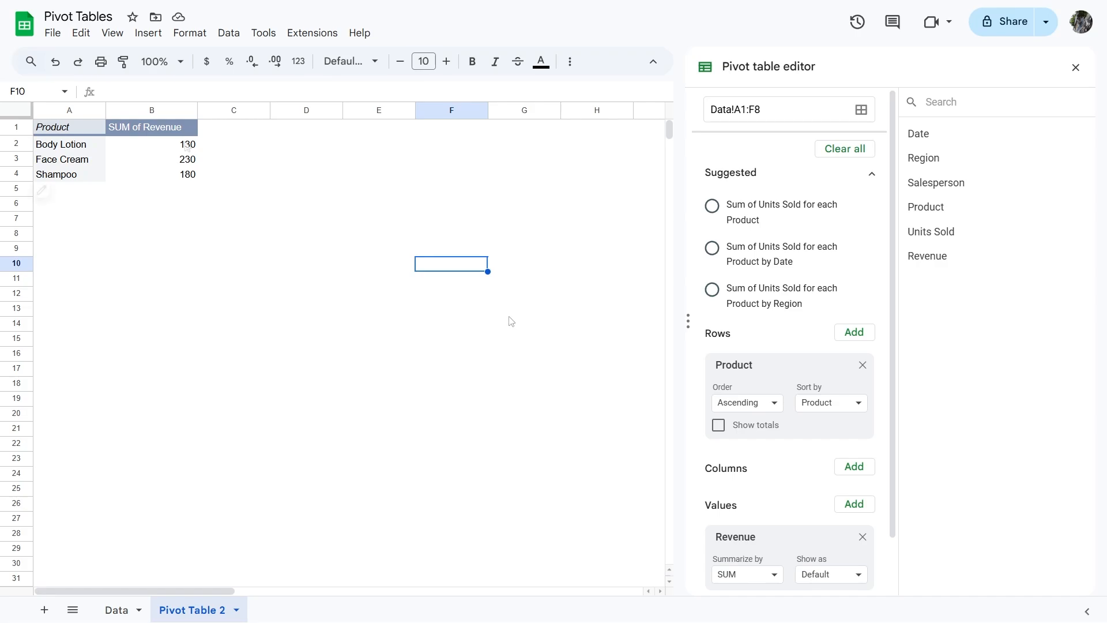
# Format the SUM of Revenue values in B2:B4 as rounded currency.
pyautogui.moveTo(186, 146); pyautogui.dragTo(184, 174)
pyautogui.click(199, 35)
pyautogui.moveTo(199, 93)
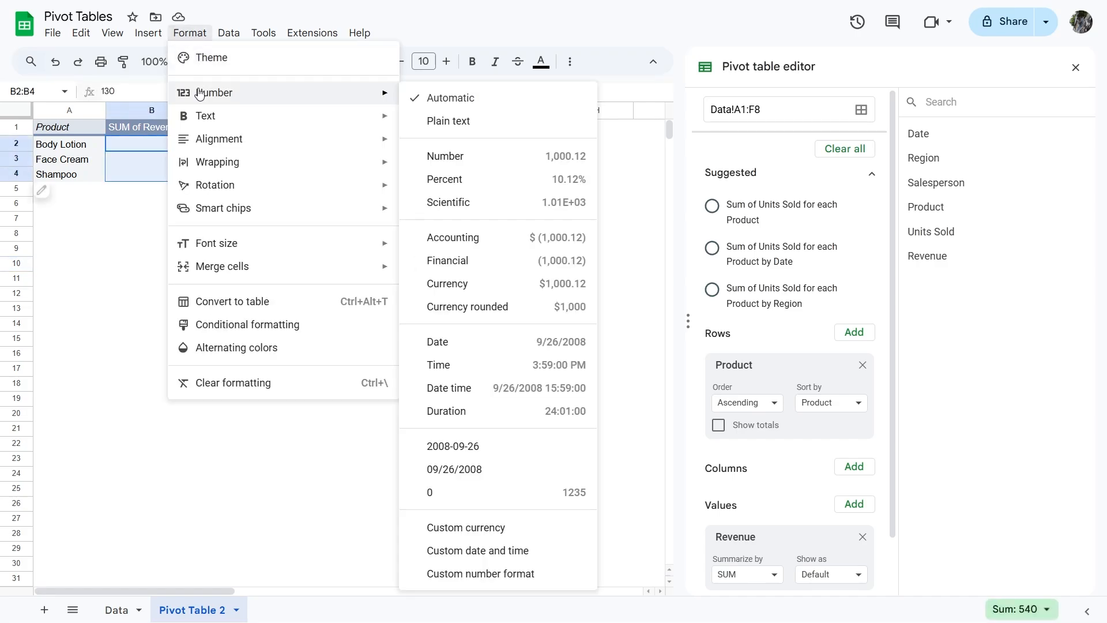
pyautogui.click(489, 315)
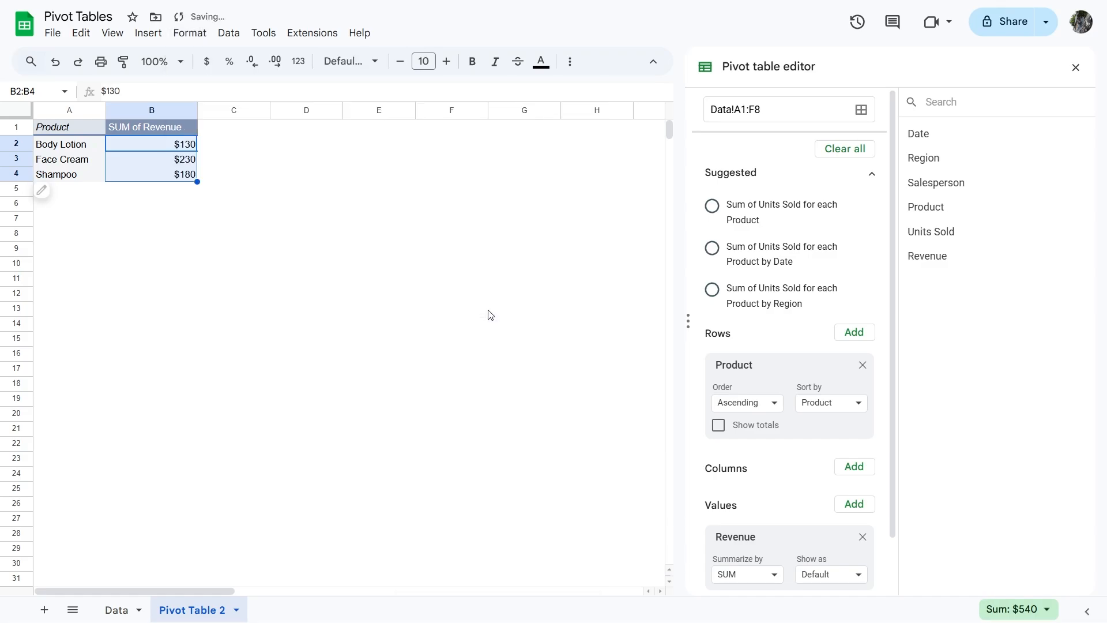
pyautogui.click(489, 315)
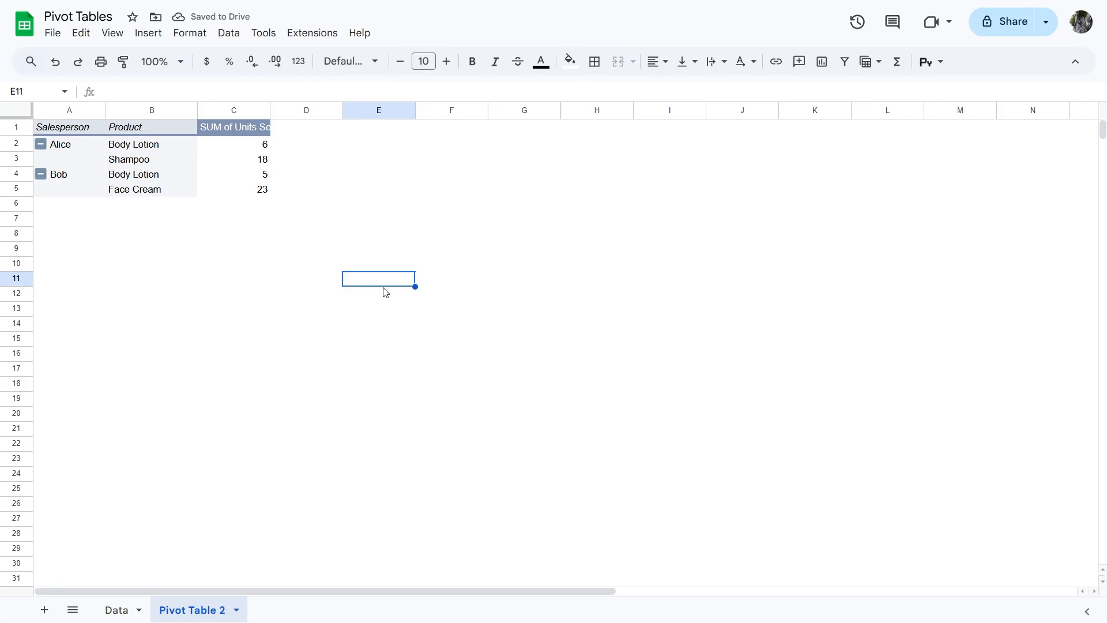
# Add a slicer on the Salesperson column for the pivot table and place it beside the table around columns F to I.
pyautogui.click(230, 33)
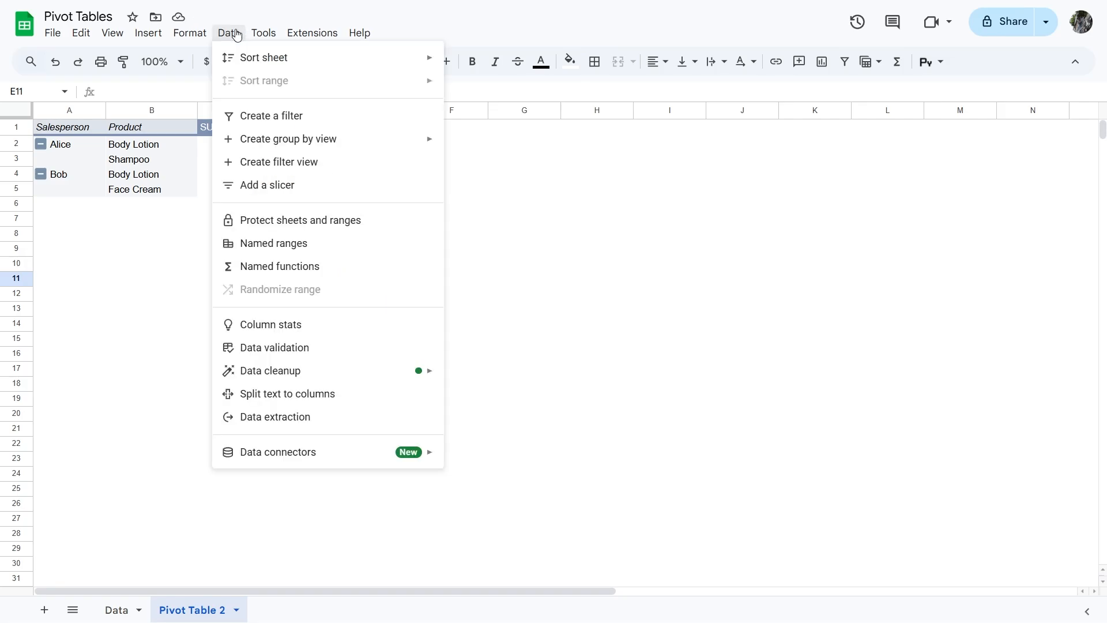
pyautogui.click(74, 177)
pyautogui.click(229, 33)
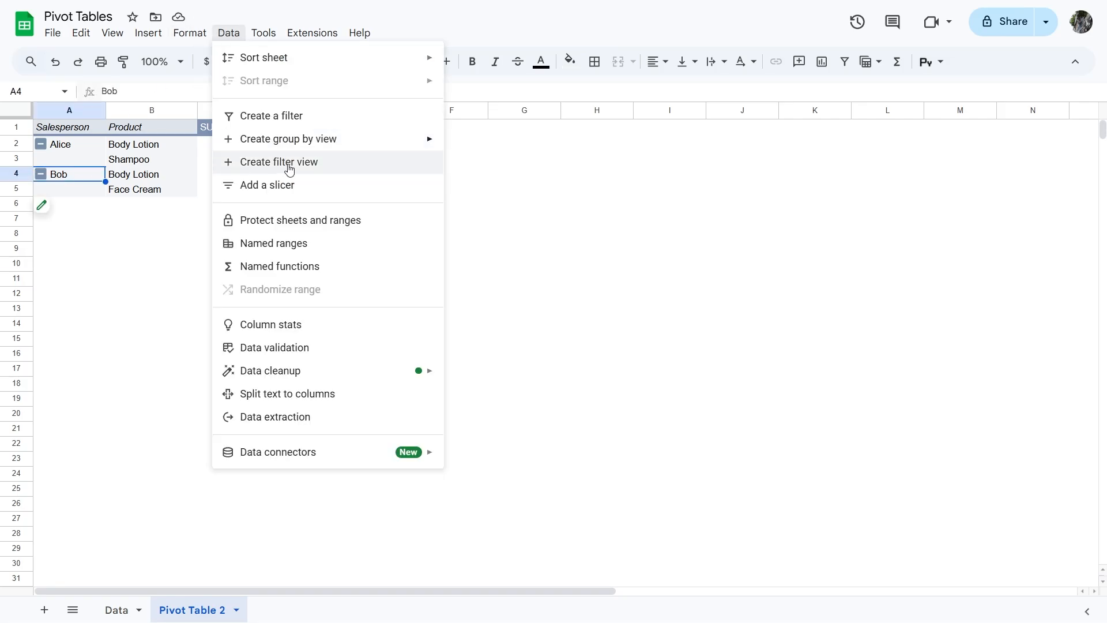
pyautogui.click(293, 185)
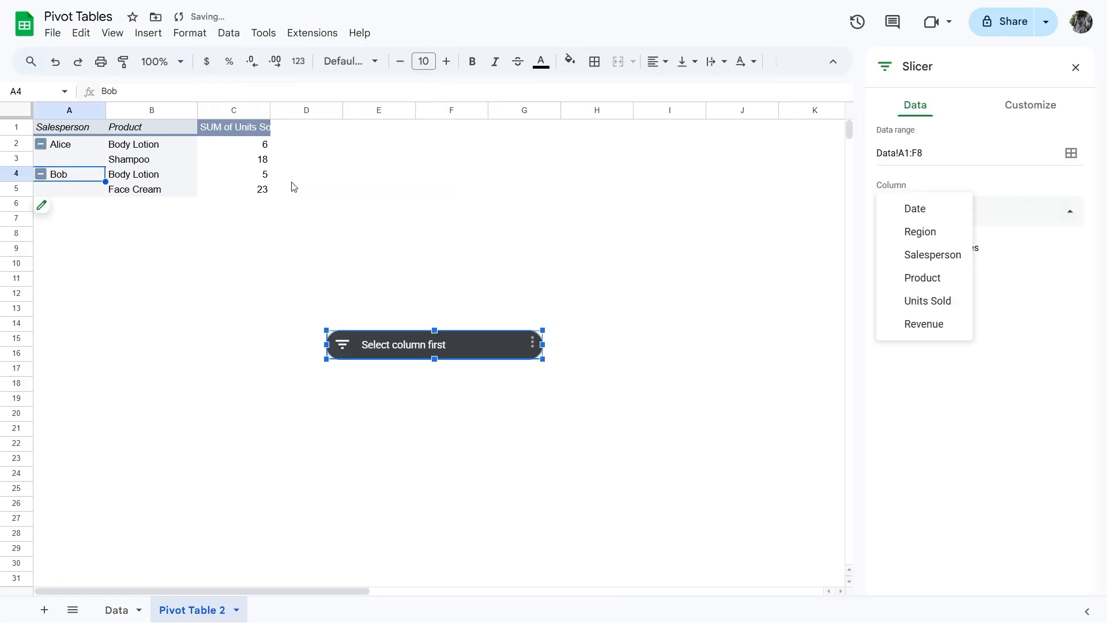
pyautogui.click(940, 260)
pyautogui.moveTo(483, 344); pyautogui.dragTo(611, 164)
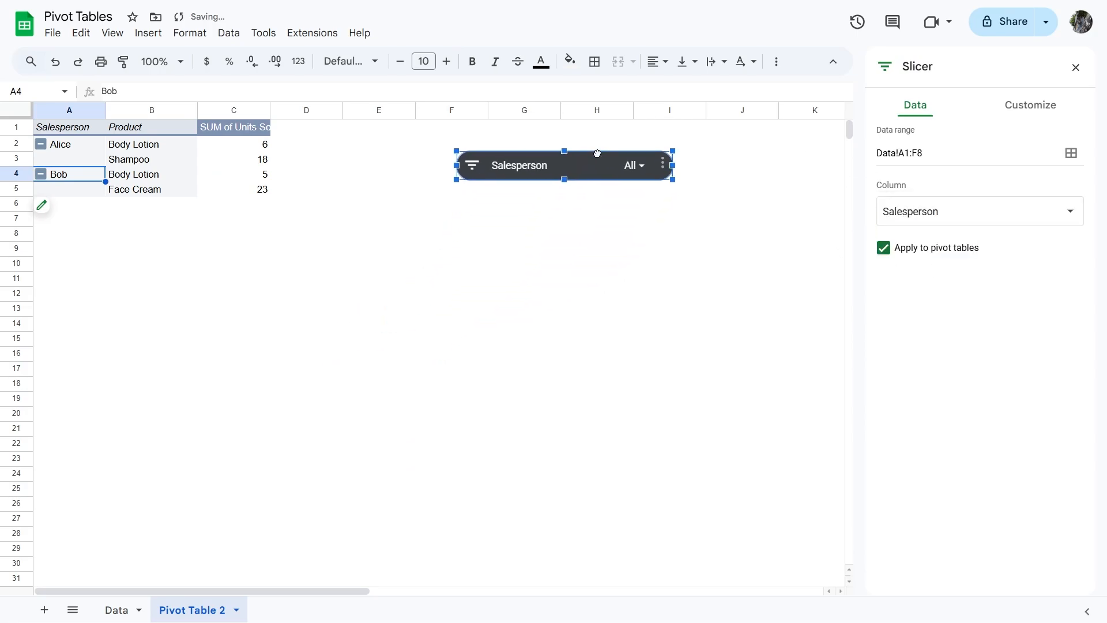
# Exclude the second salesperson in the slicer's value filter, and delete the slicer.
pyautogui.click(645, 170)
pyautogui.click(501, 303)
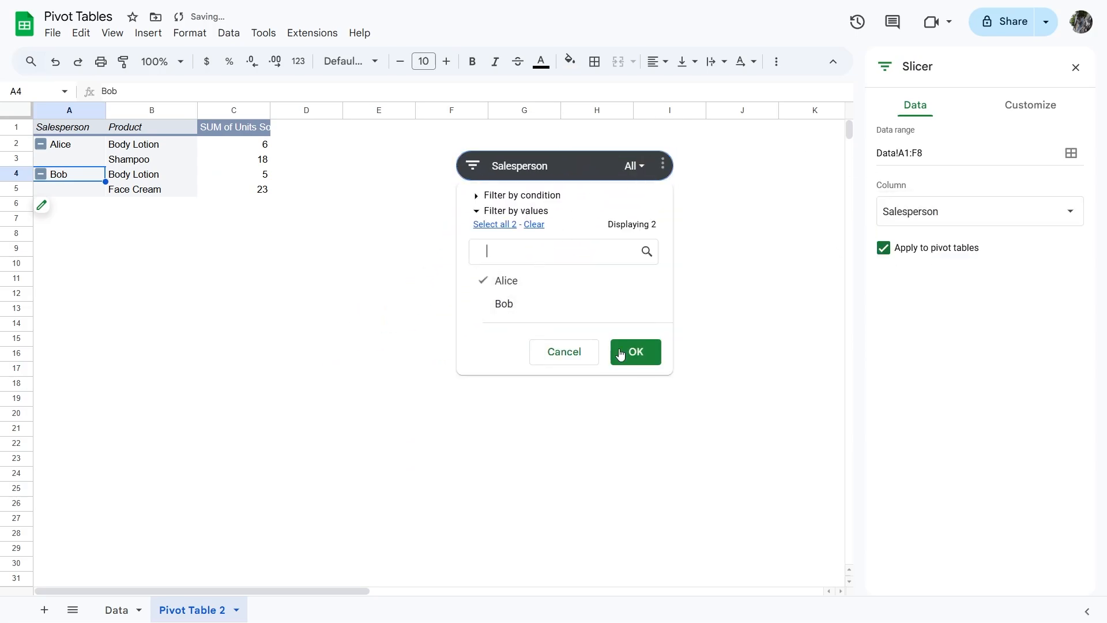
pyautogui.click(634, 353)
pyautogui.press('Delete')
pyautogui.click(447, 192)
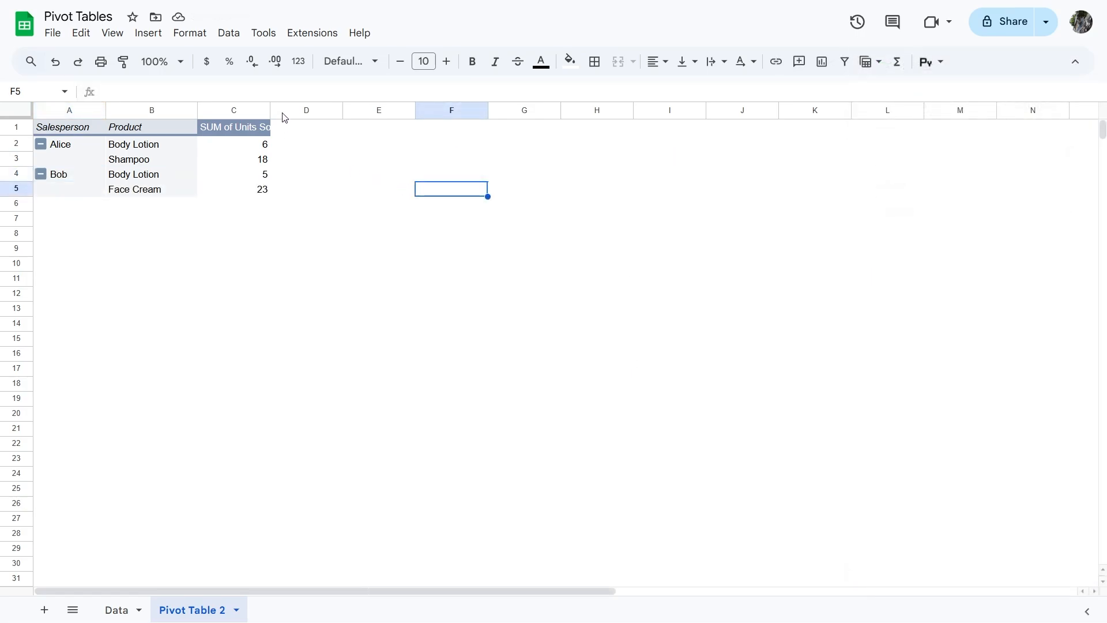
pyautogui.click(310, 33)
pyautogui.click(329, 105)
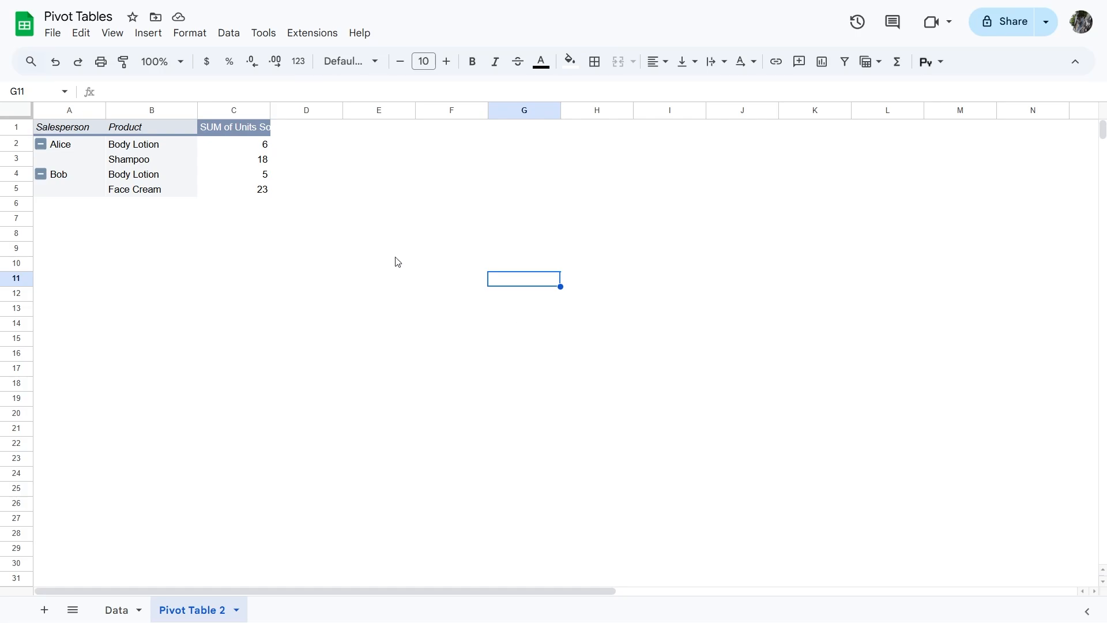
# Fit the width of column C to its SUM of Units Sold header.
pyautogui.moveTo(272, 108); pyautogui.dragTo(271, 108)
pyautogui.doubleClick(272, 107)
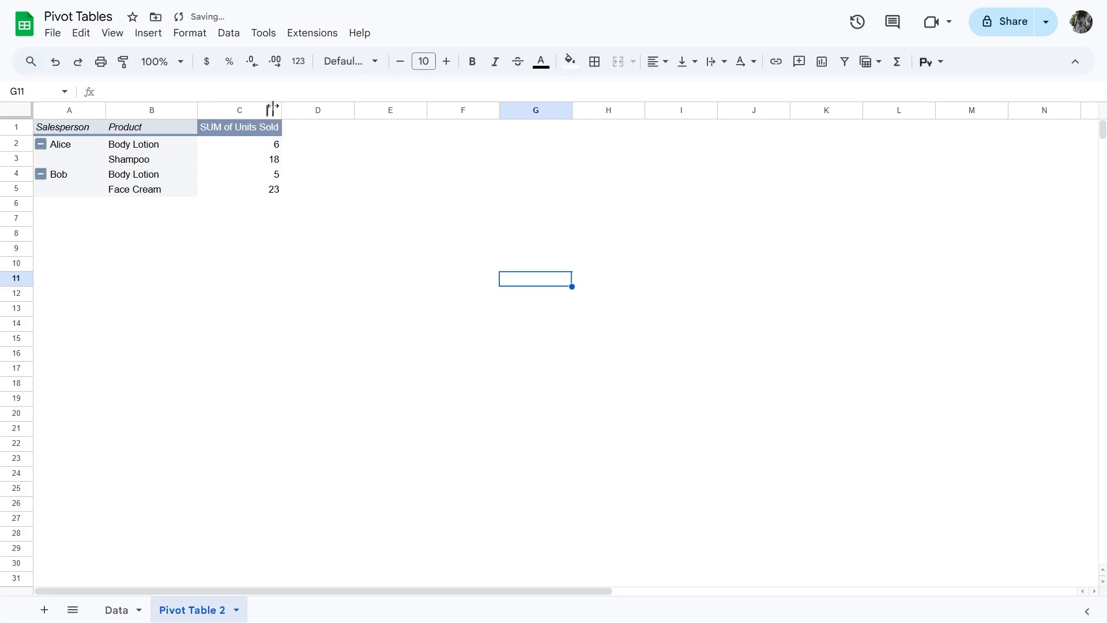